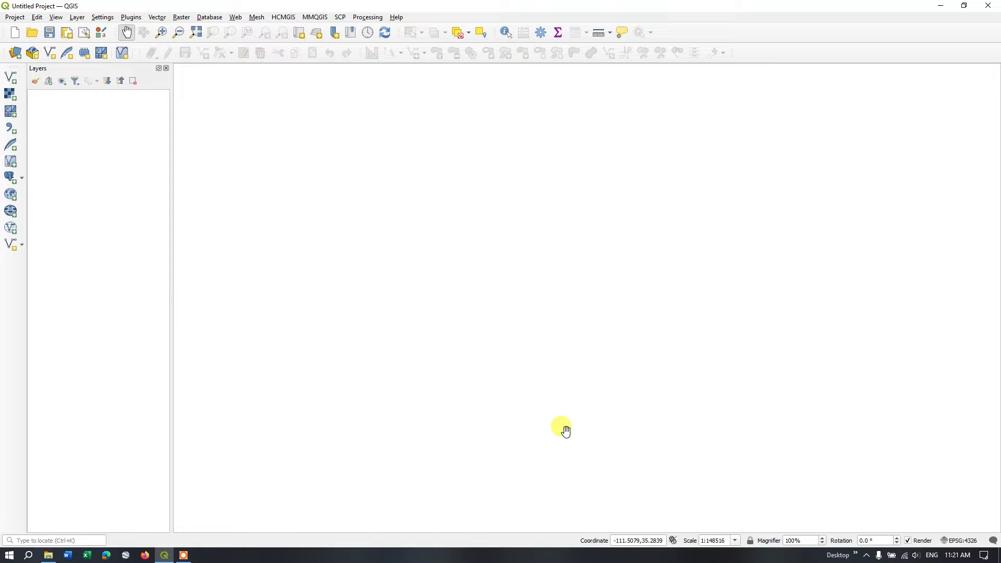
# Step: Add the raster n35_w112_1arc_v3.tif from the Meteor_Impact folder as a layer, leaving the raster options at their defaults
pyautogui.click(78, 18)
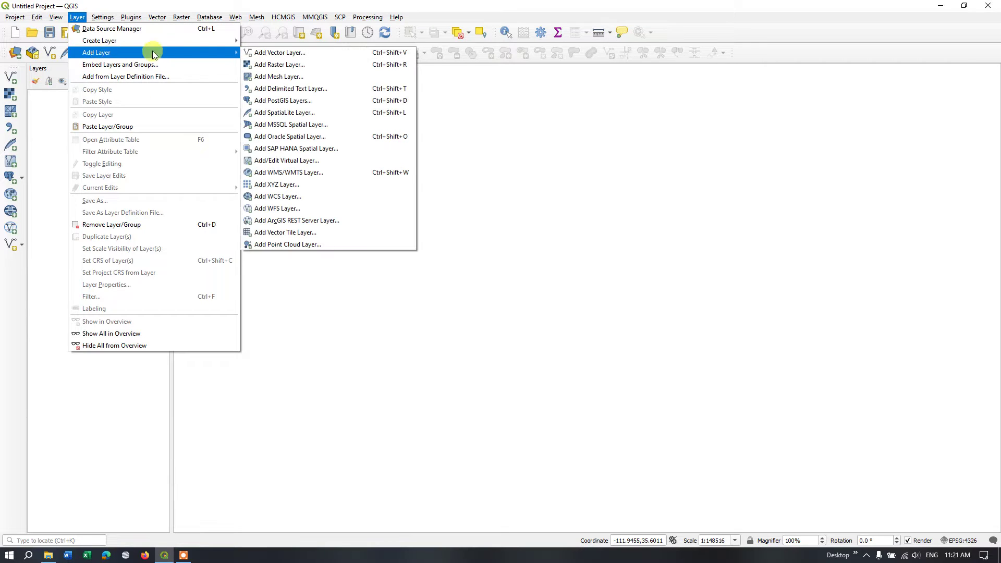
pyautogui.moveTo(219, 42)
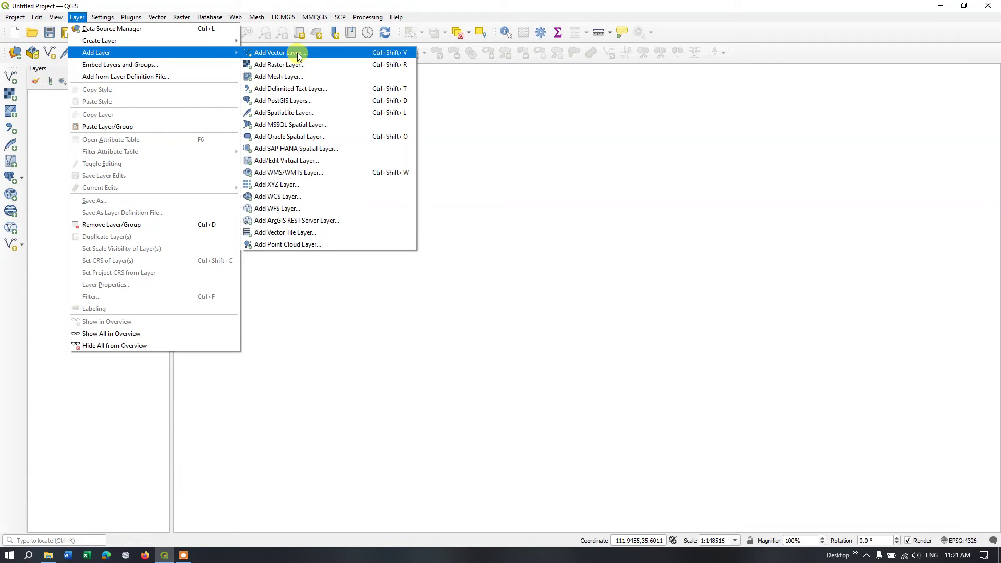
pyautogui.click(300, 67)
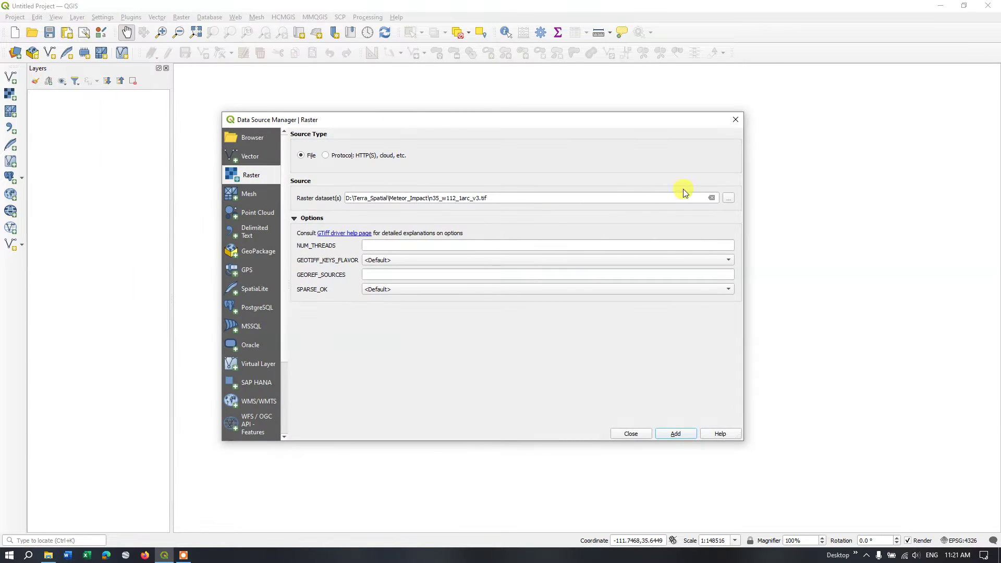
pyautogui.click(728, 199)
pyautogui.click(353, 205)
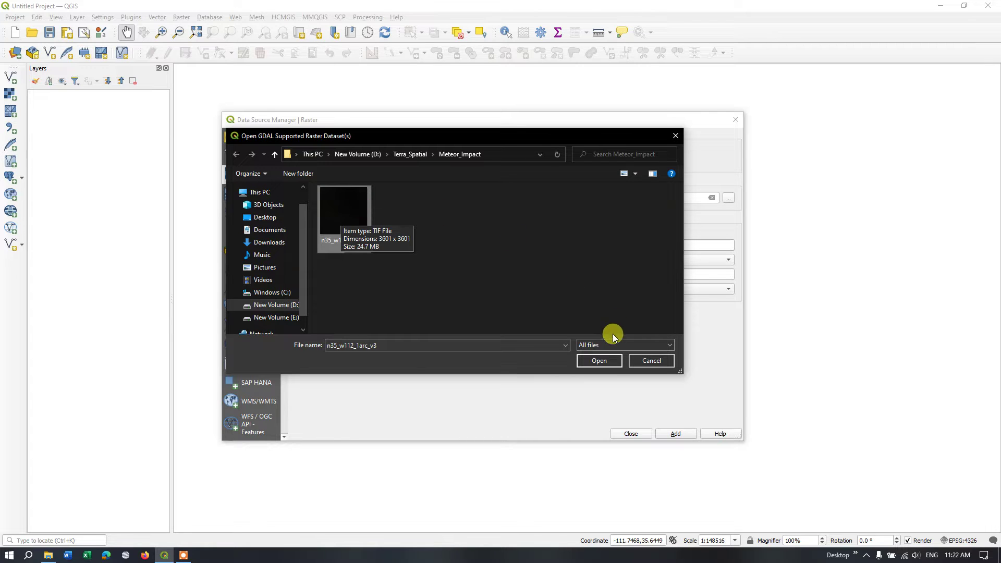
pyautogui.click(601, 362)
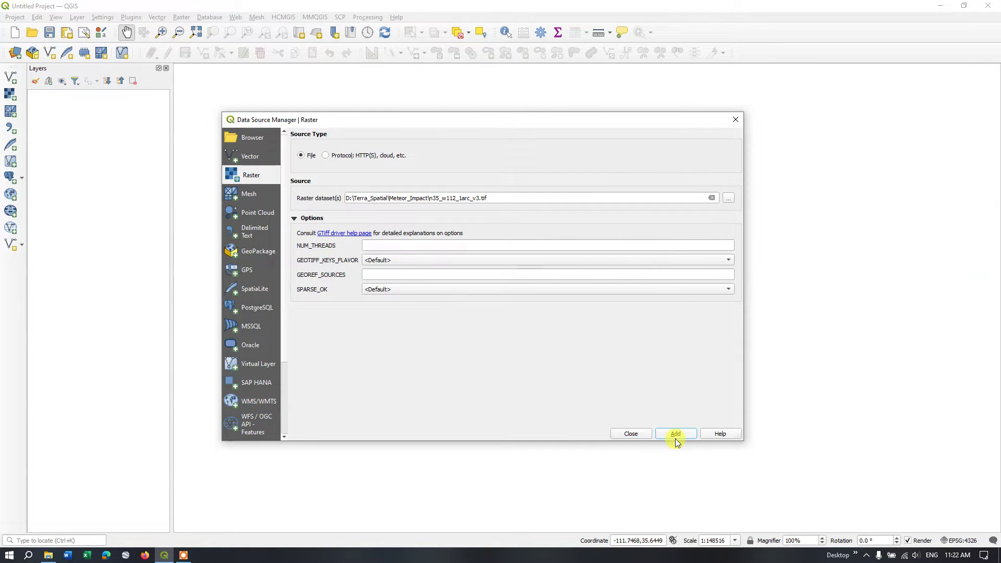
pyautogui.click(676, 434)
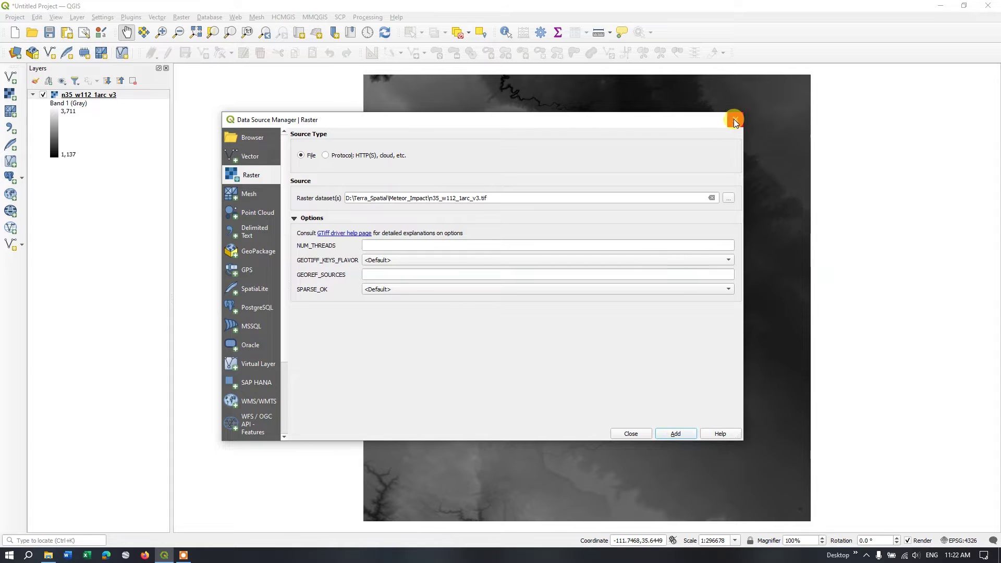
pyautogui.click(734, 121)
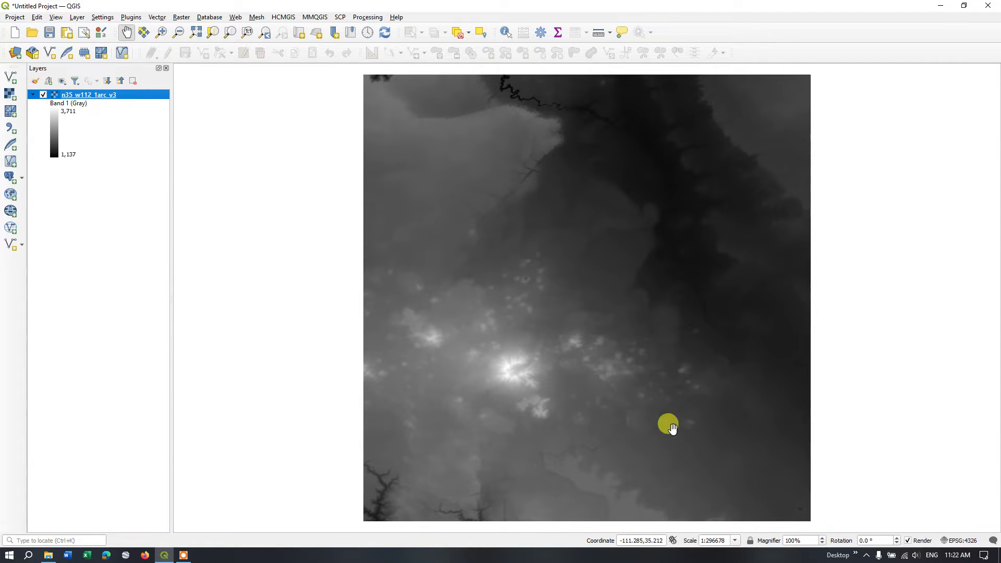
# Step: Copy the n35_w112_1arc_v3 elevation layer and paste it as a second layer in the project
pyautogui.rightClick(127, 97)
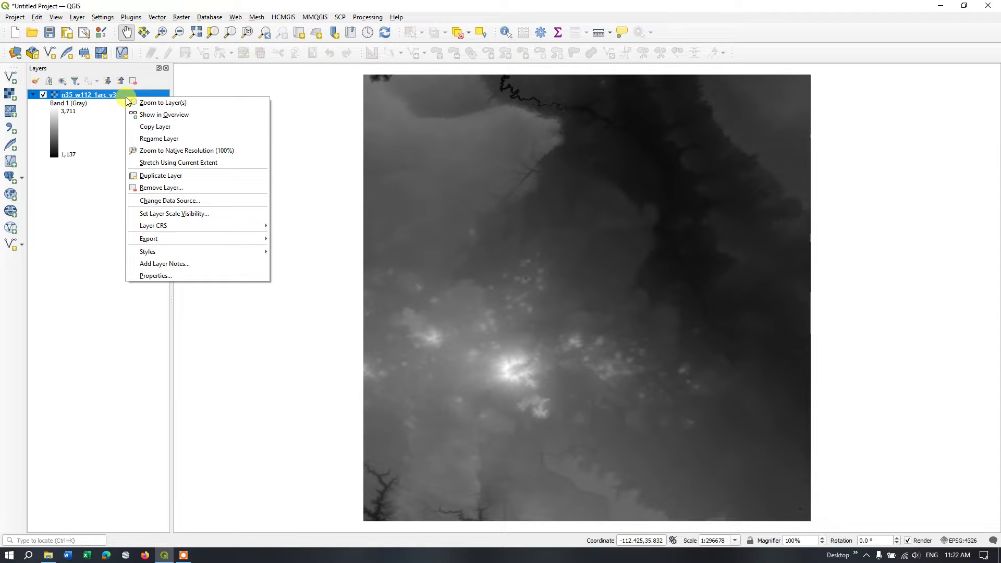
pyautogui.click(154, 130)
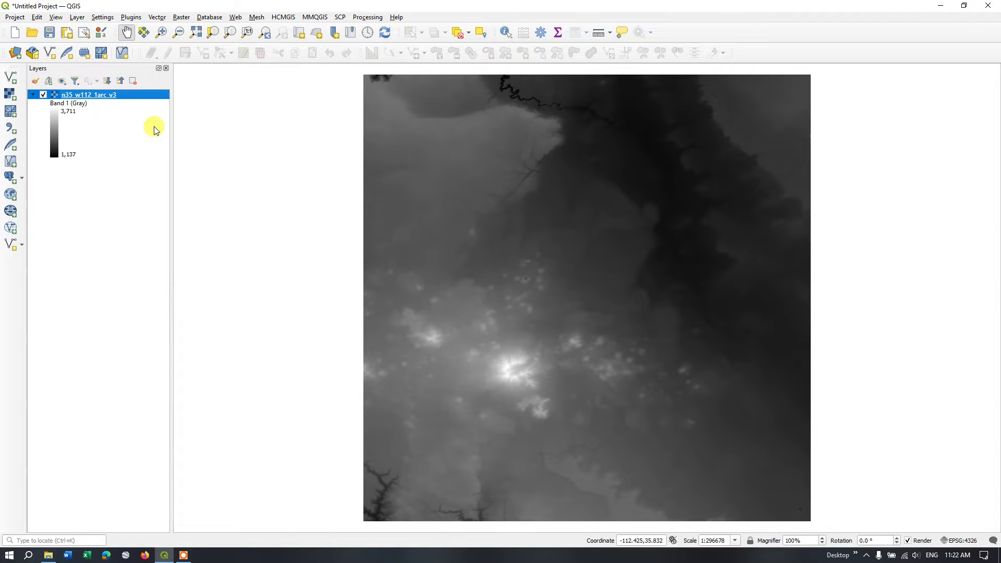
pyautogui.rightClick(111, 228)
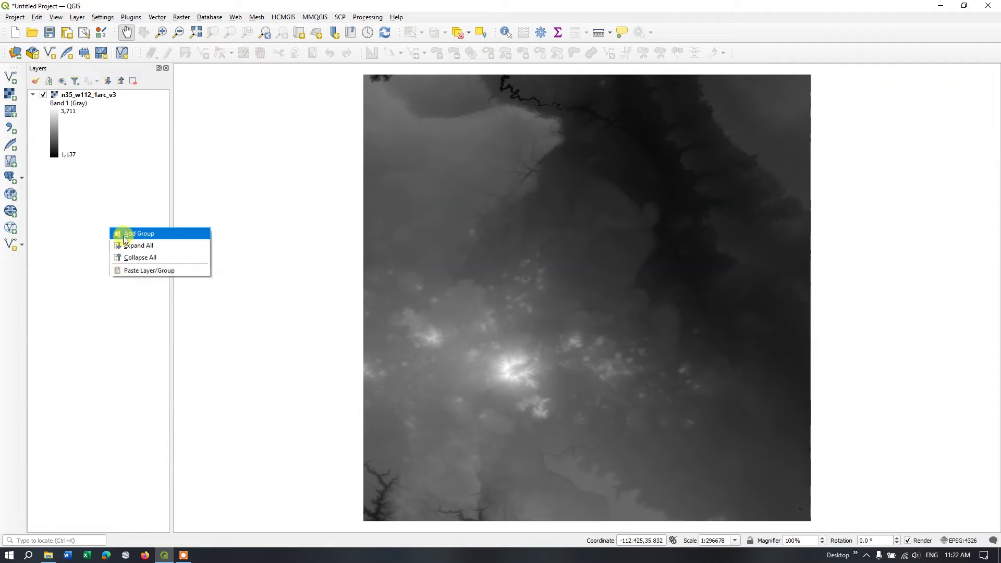
pyautogui.click(139, 270)
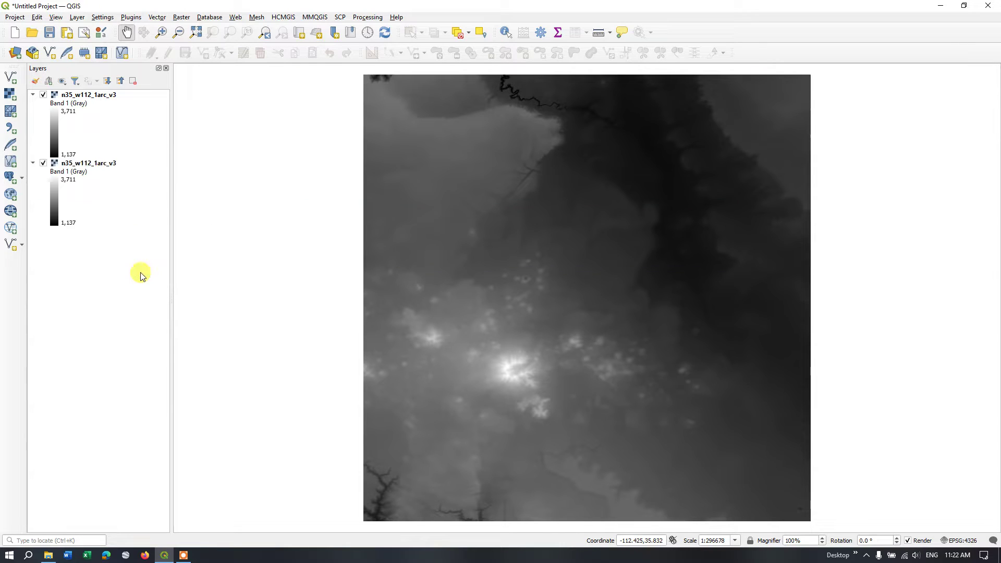
# Step: Render the upper n35_w112_1arc_v3 layer as Singleband pseudocolor with the rainbow color ramp and linear interpolation
pyautogui.click(91, 96)
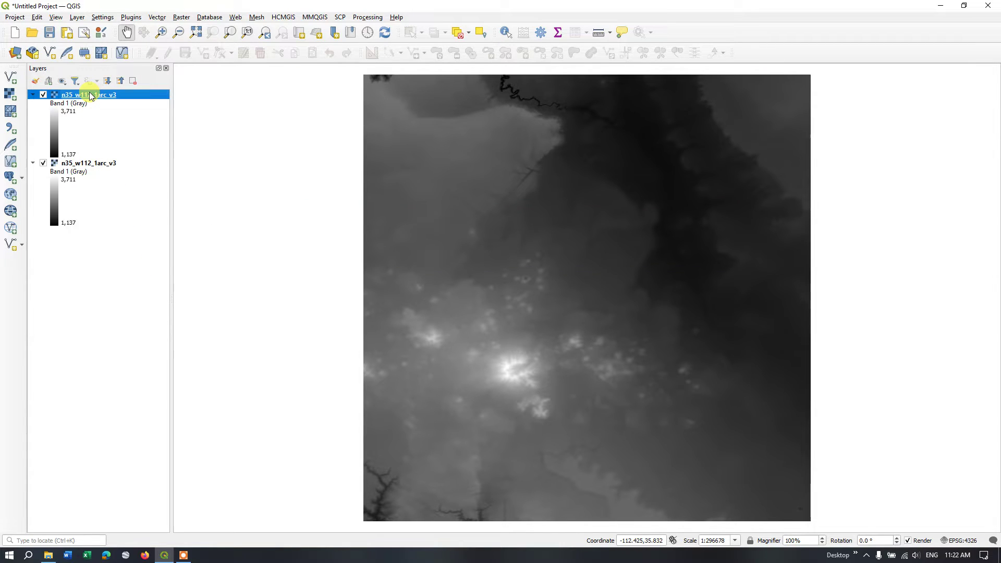
pyautogui.rightClick(89, 95)
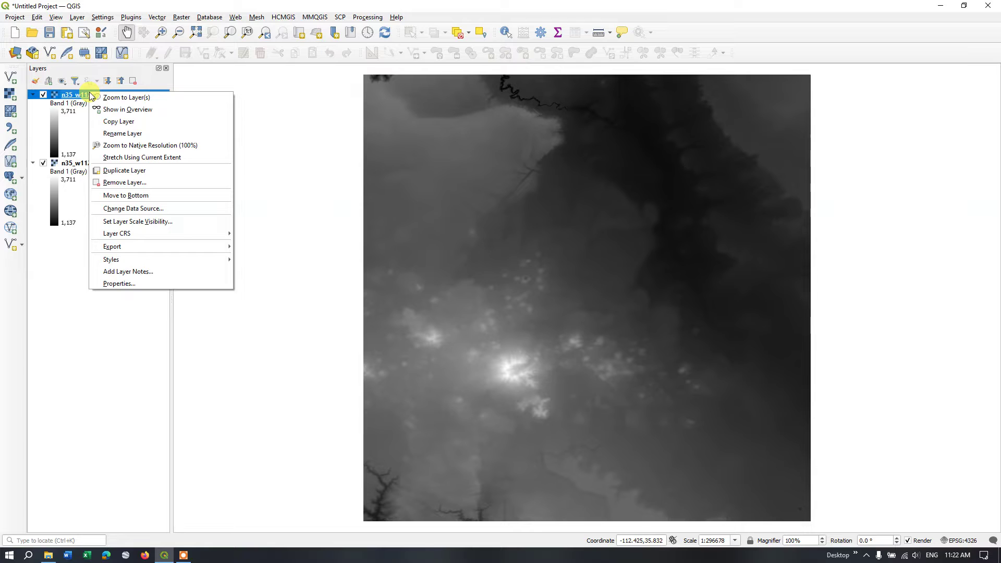
pyautogui.click(139, 283)
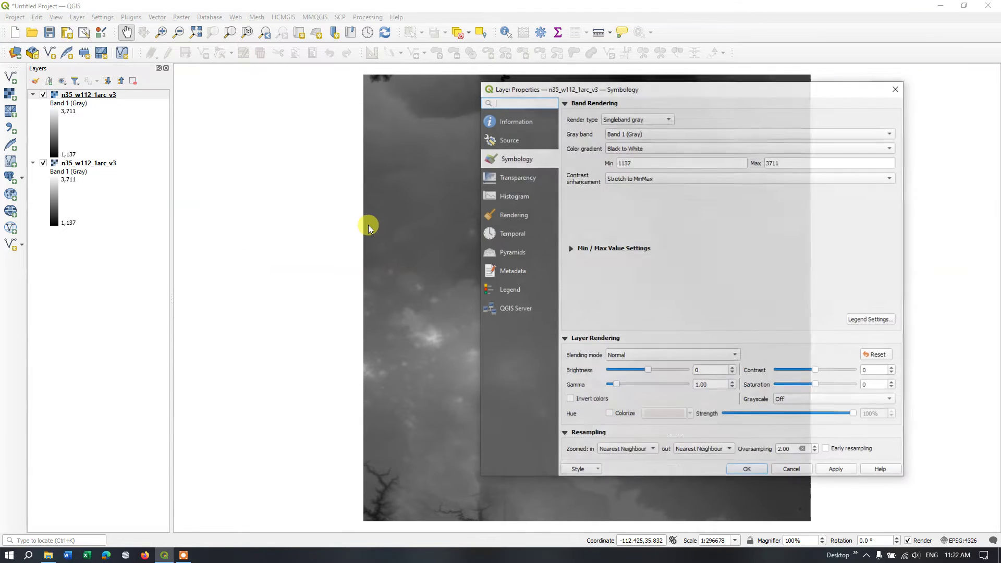
pyautogui.click(660, 119)
pyautogui.click(643, 130)
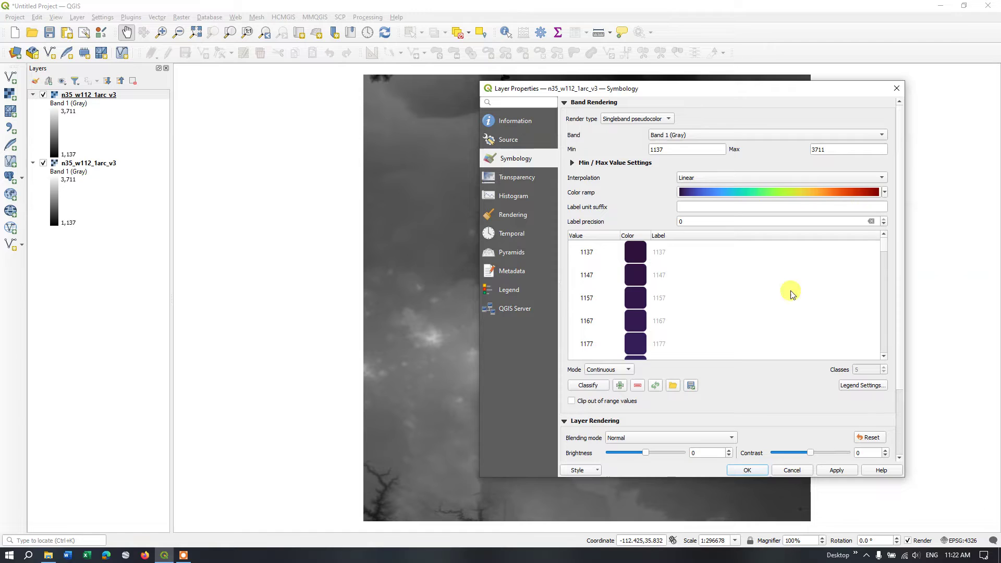
pyautogui.click(828, 472)
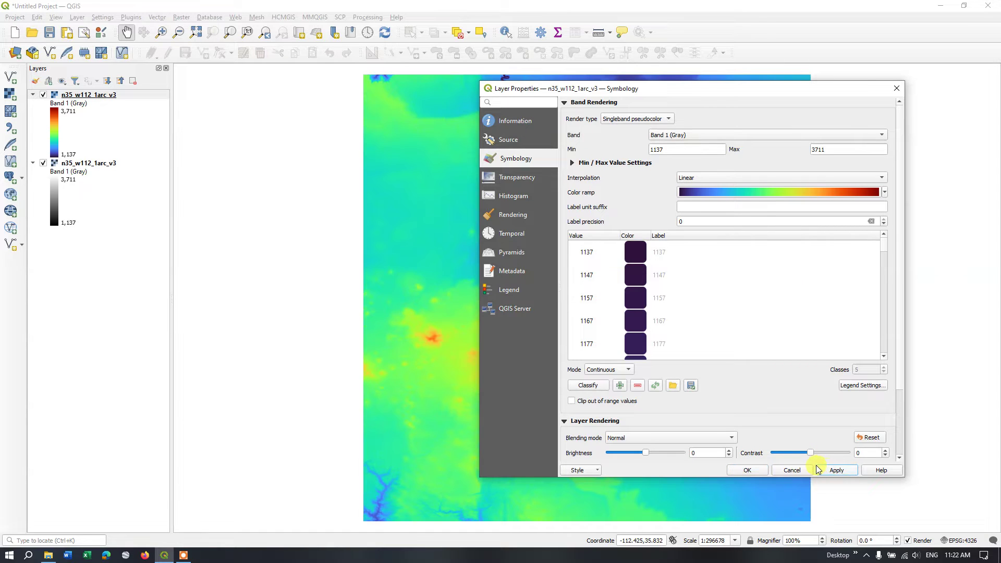
# Step: Set the global opacity of the upper pseudocolor layer to 64% and accept its layer properties
pyautogui.click(529, 180)
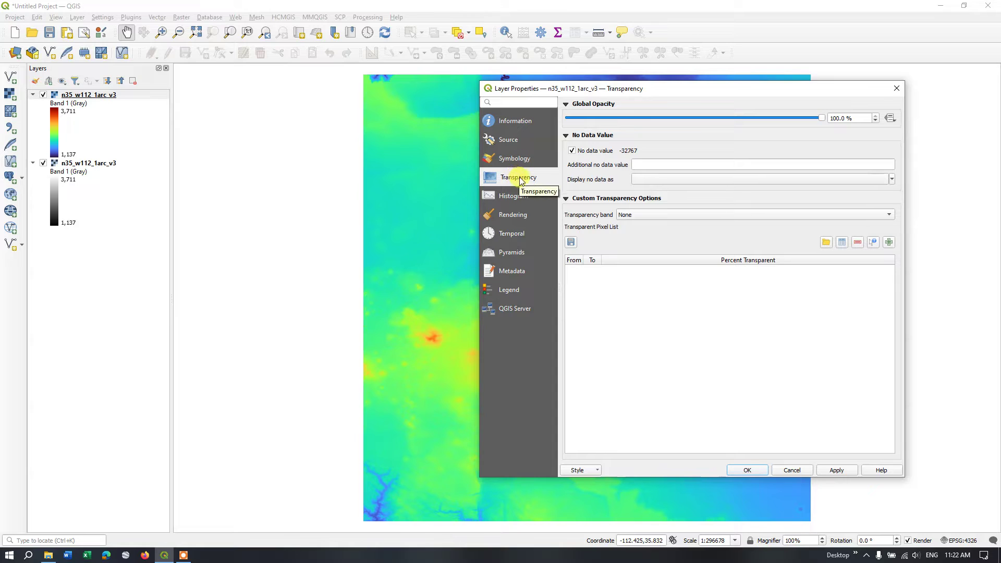
pyautogui.moveTo(840, 119); pyautogui.dragTo(820, 122)
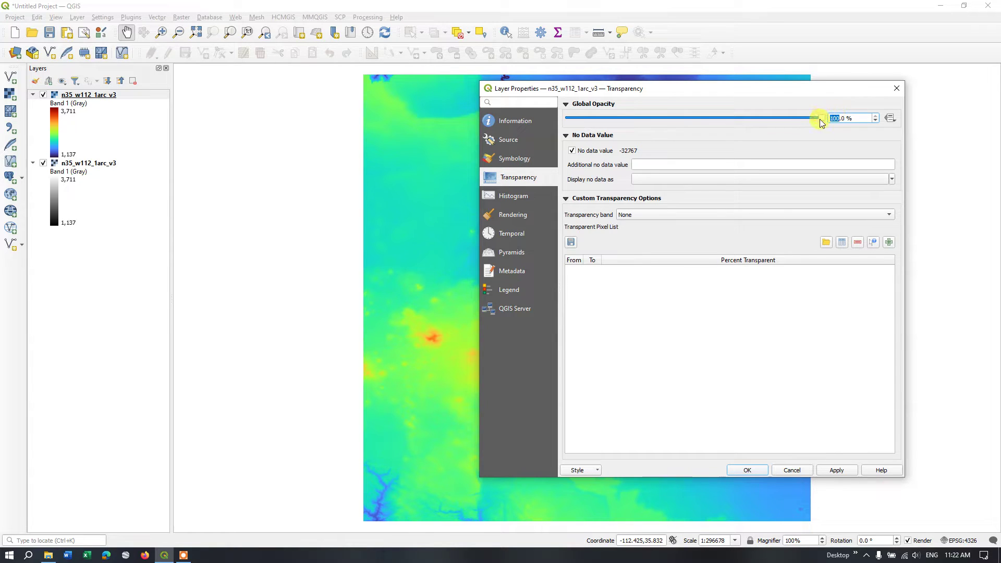
pyautogui.write('64')
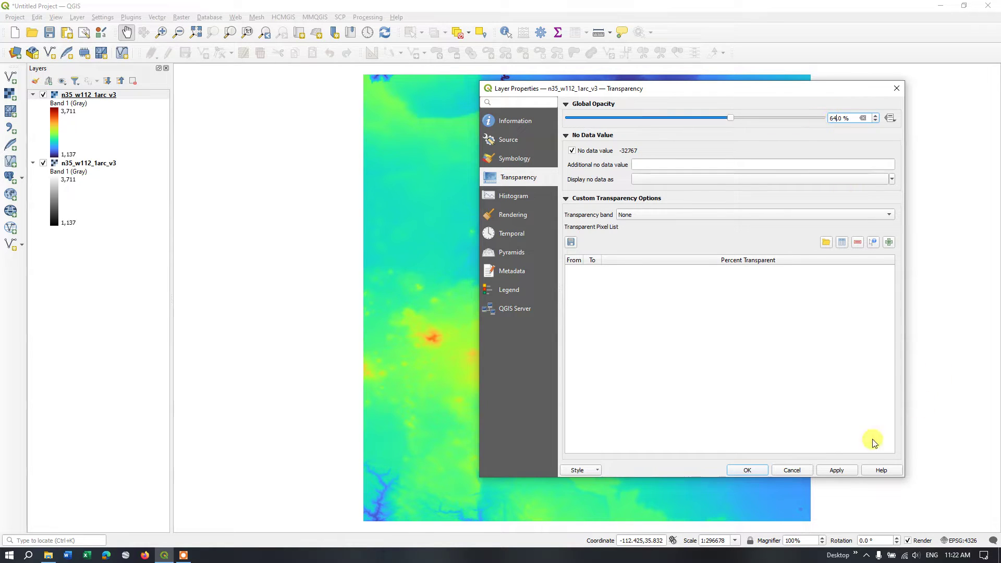
pyautogui.click(837, 470)
pyautogui.click(749, 470)
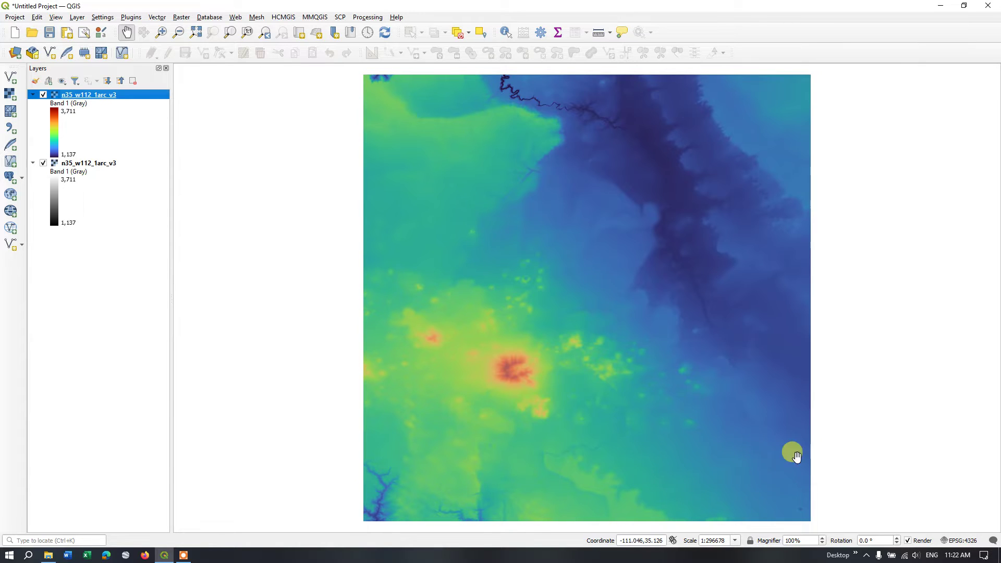
# Step: Render the lower n35_w112_1arc_v3 layer as Hillshade, keeping the pseudocolor layer above it hidden only while making the change
pyautogui.click(43, 96)
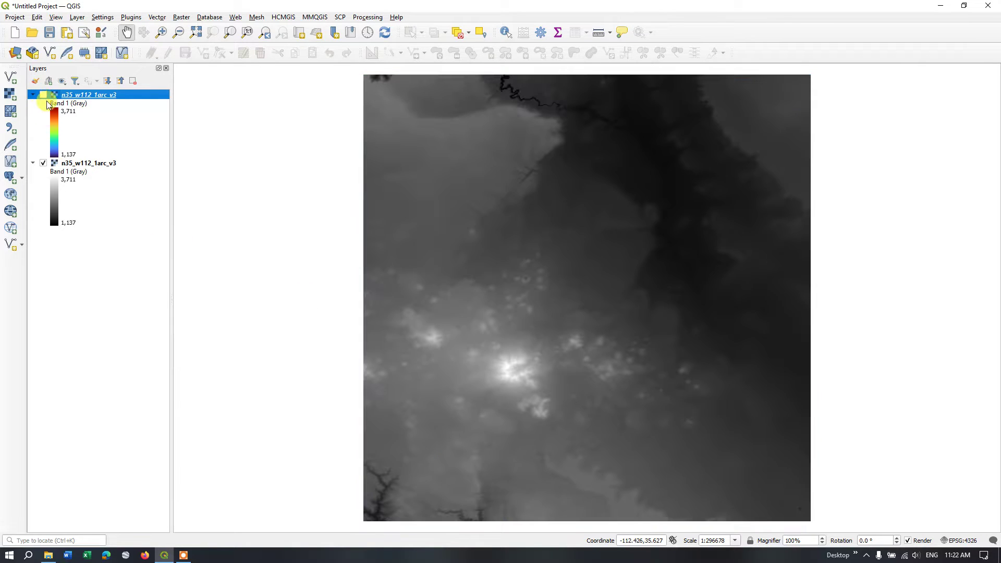
pyautogui.click(92, 164)
pyautogui.rightClick(92, 164)
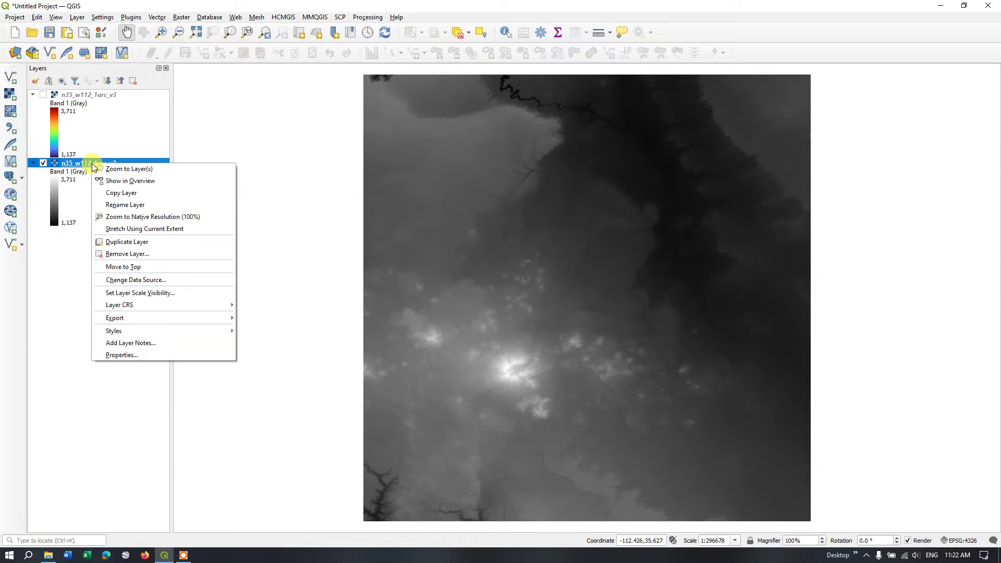
pyautogui.click(138, 355)
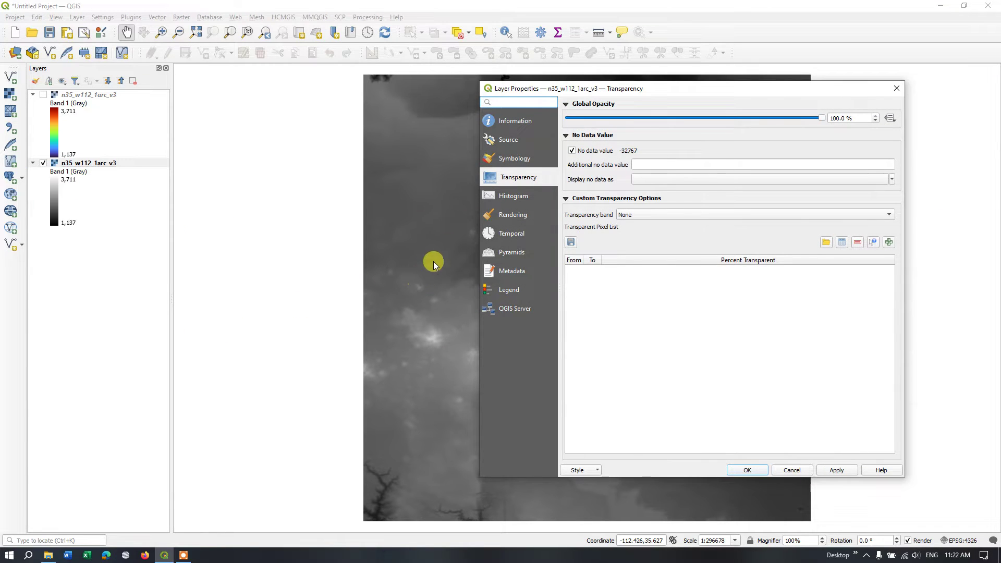
pyautogui.click(527, 162)
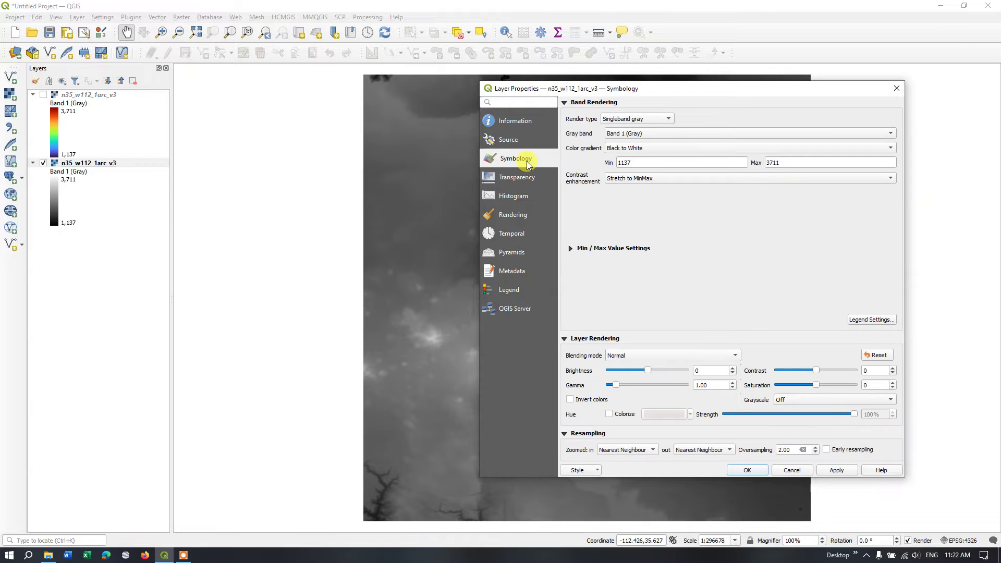
pyautogui.click(633, 120)
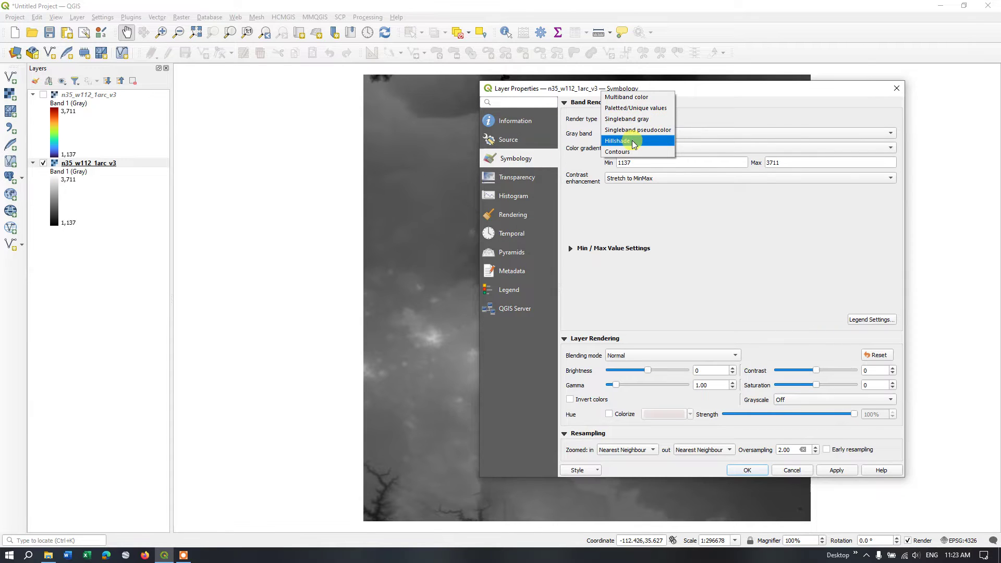
pyautogui.click(634, 141)
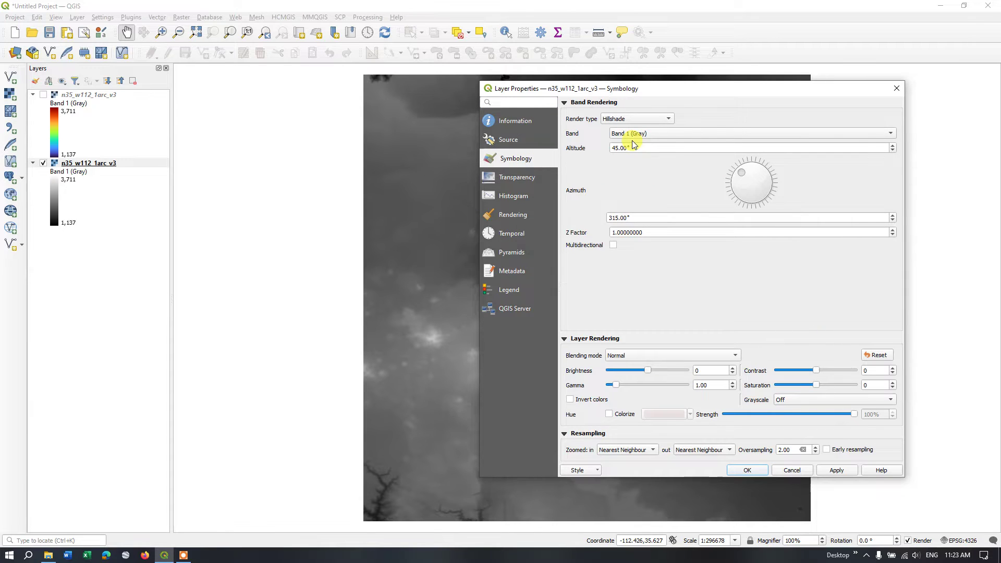
pyautogui.click(836, 470)
pyautogui.click(748, 470)
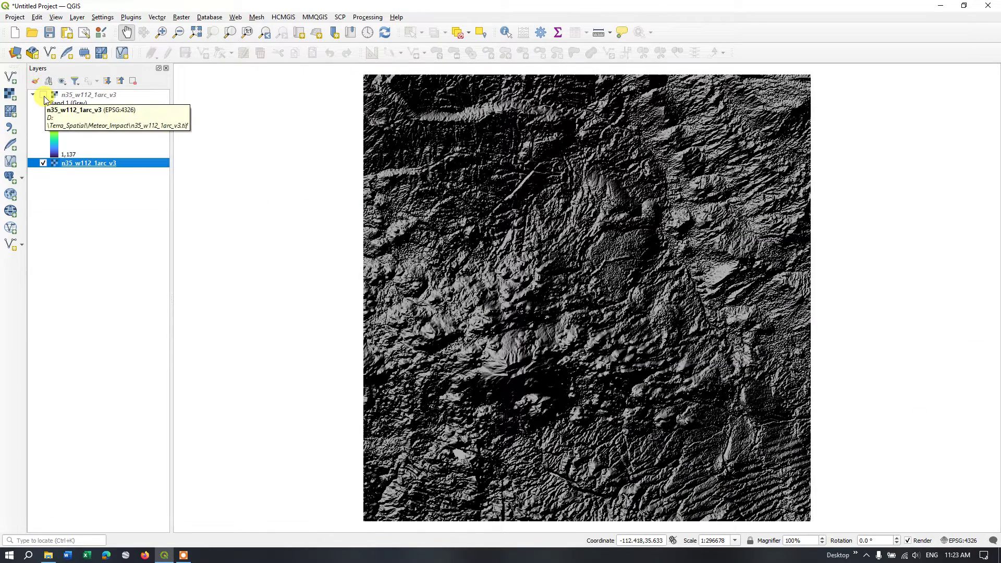
pyautogui.click(44, 95)
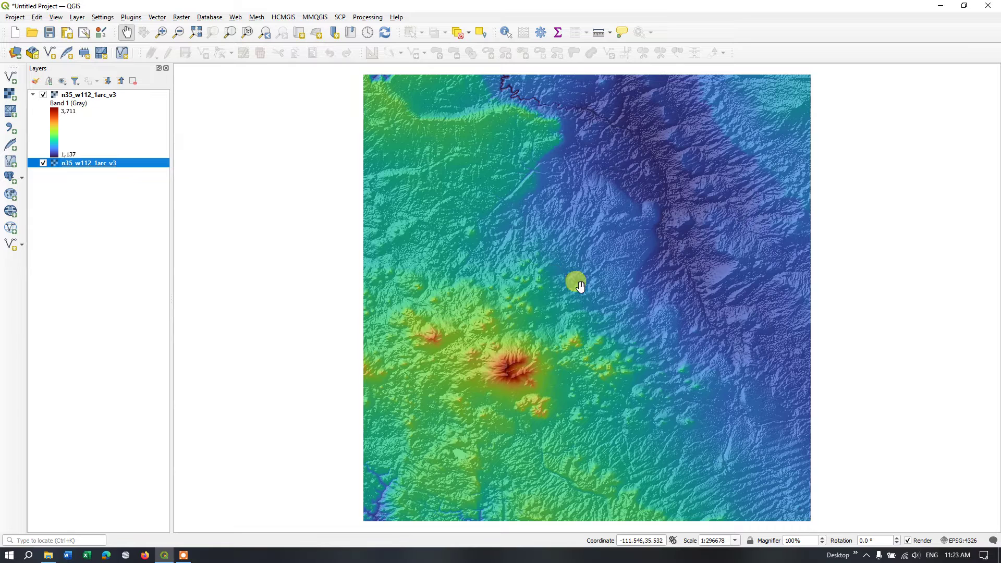
pyautogui.moveTo(577, 283); pyautogui.dragTo(523, 287)
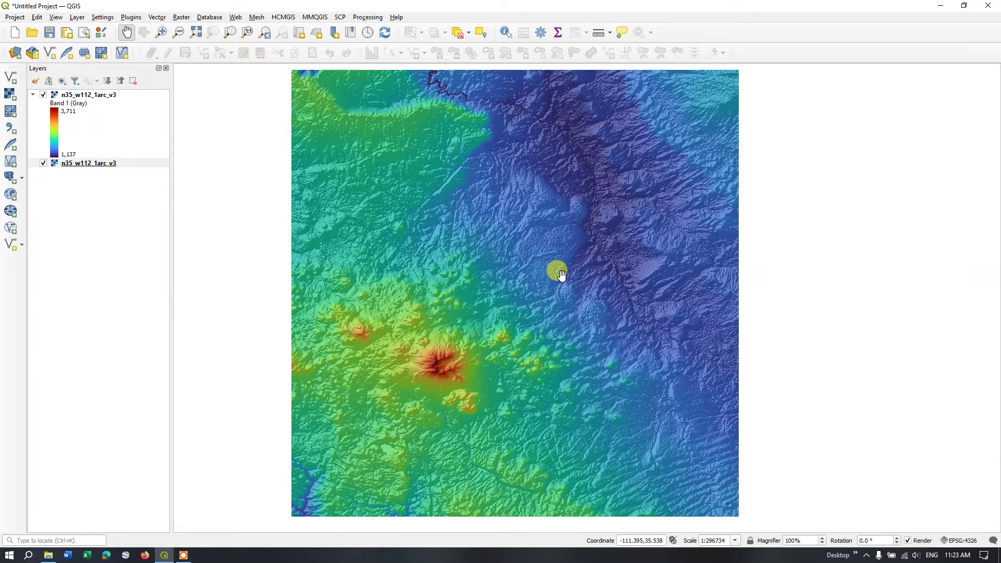
# Step: Search all plugins for "profile" and check the details and installation of the Profile tool plugin
pyautogui.click(133, 18)
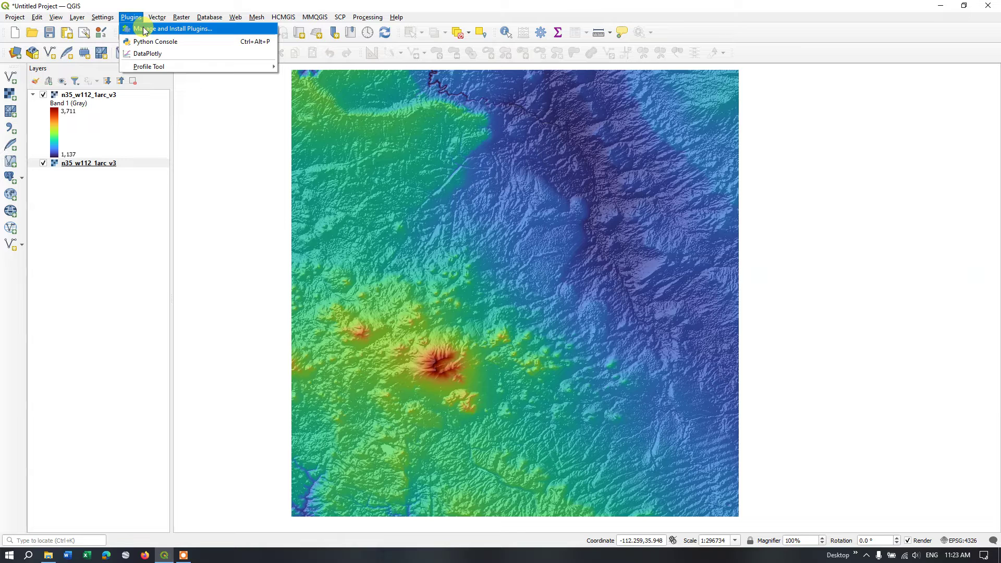
pyautogui.click(144, 29)
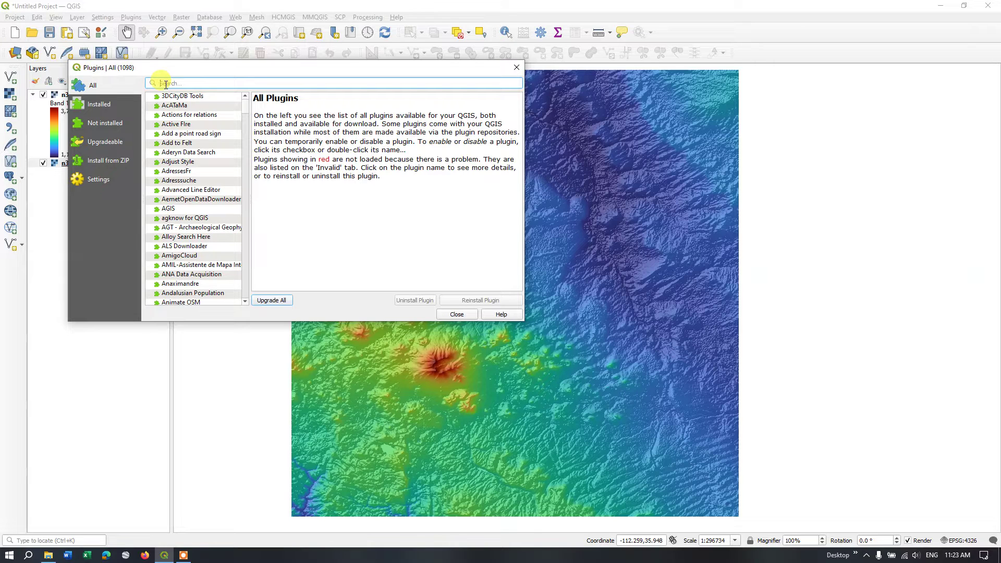
pyautogui.write('pl')
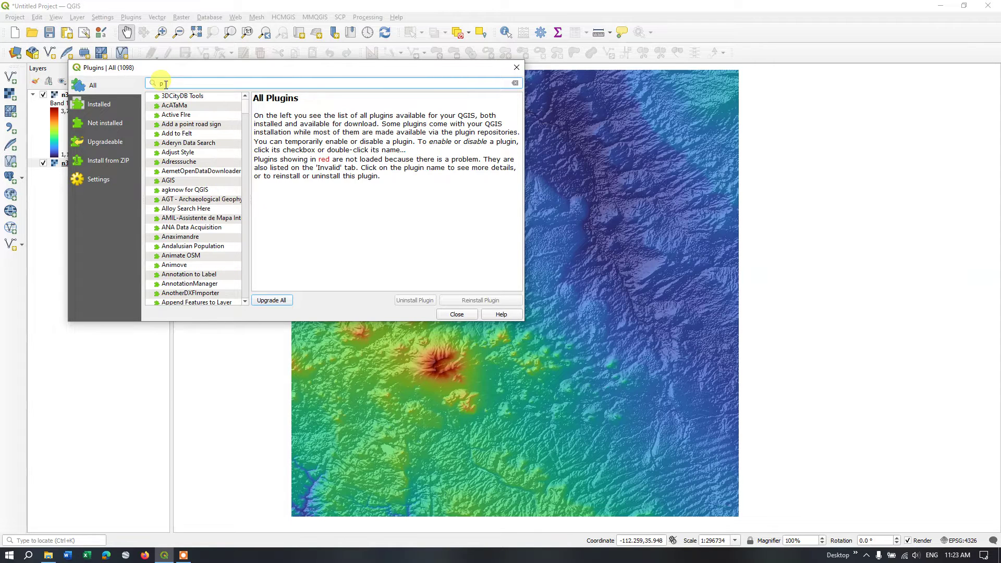
pyautogui.write('ofile')
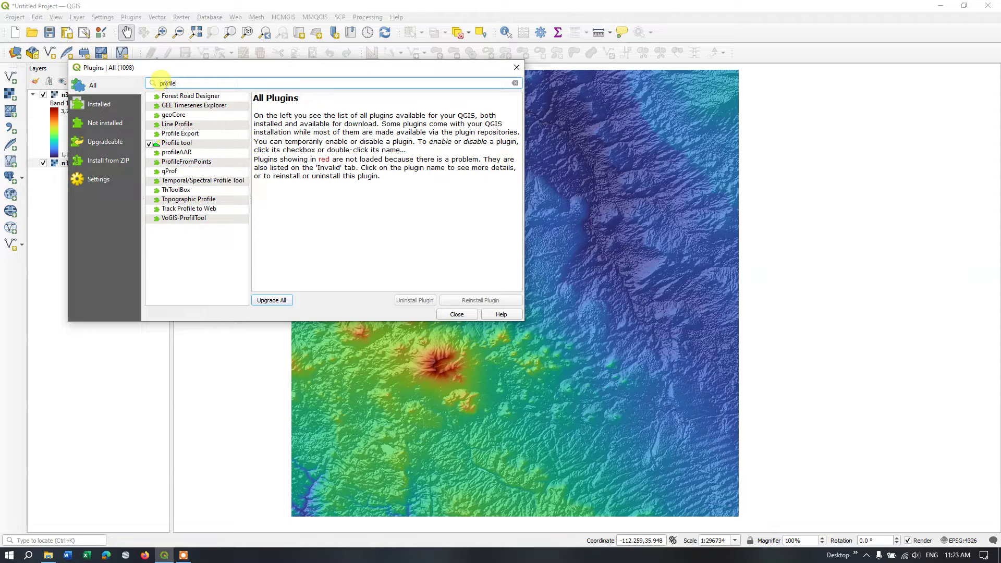
pyautogui.click(176, 142)
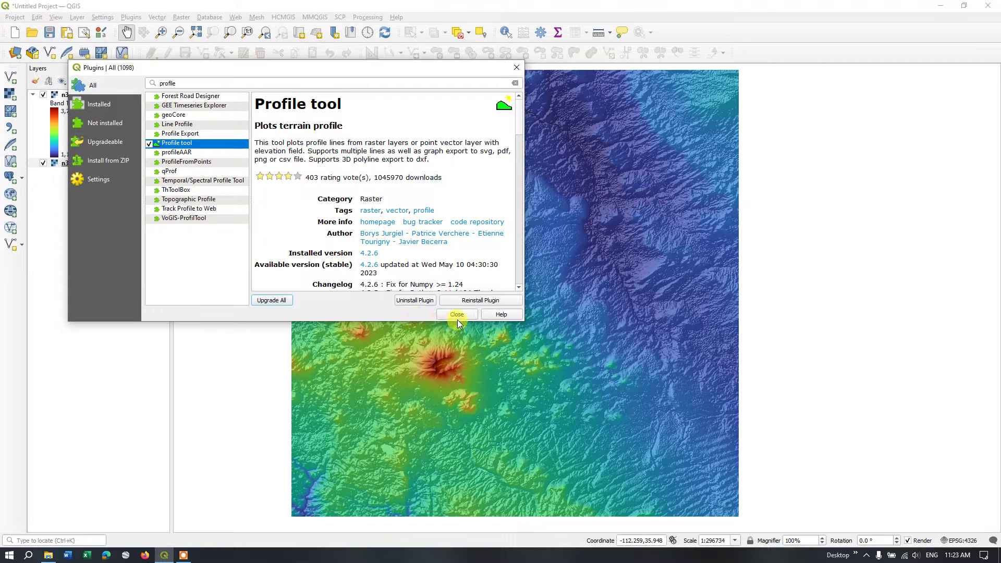
pyautogui.click(456, 314)
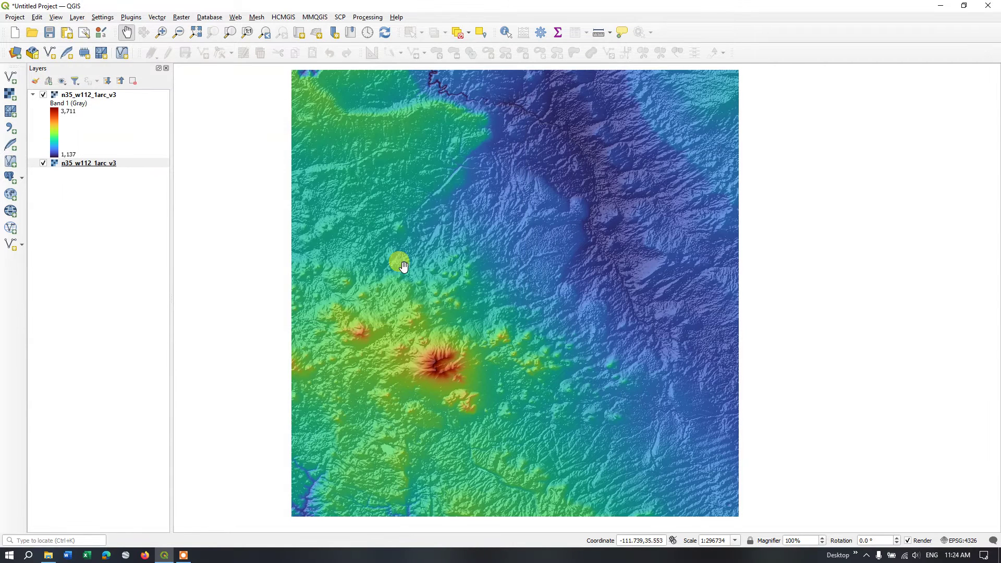
# Step: Open the Terrain profile tool of the Profile Tool plugin
pyautogui.click(141, 22)
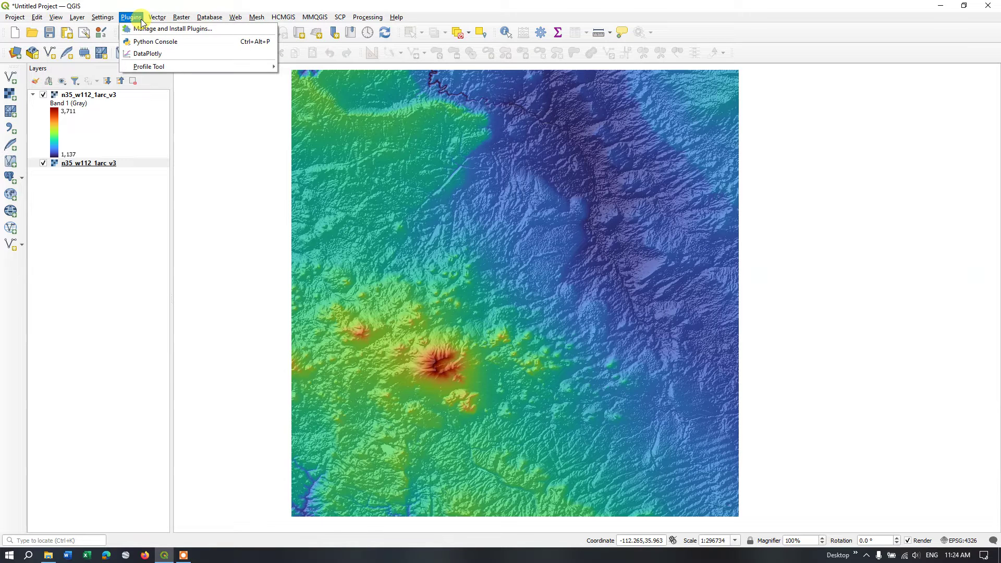
pyautogui.click(151, 68)
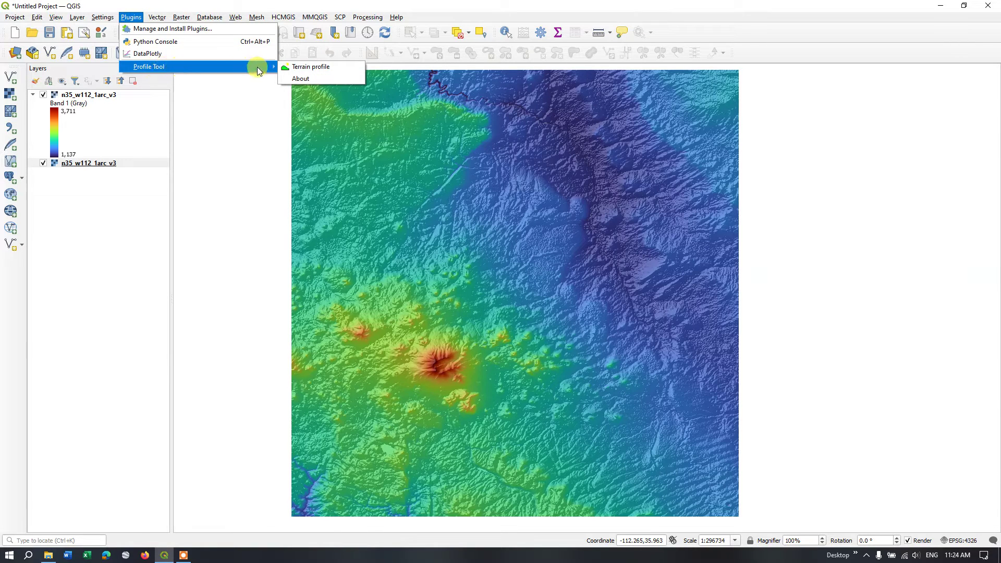
pyautogui.click(311, 67)
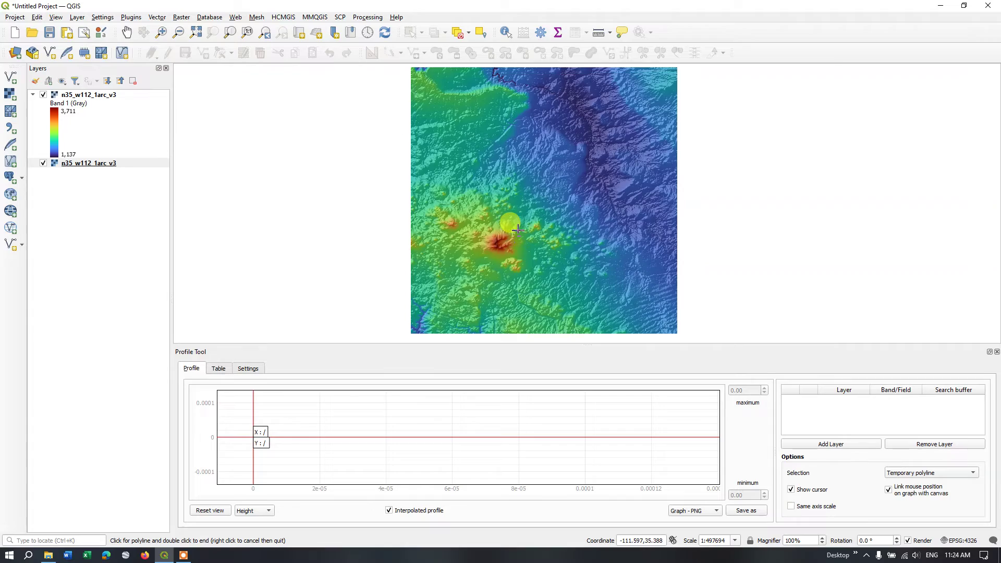
# Step: Draw a two-point profile line across the dark red mountain peak and add the n35_w112_1arc_v3 layer to the profile plot
pyautogui.scroll(1, 509, 224)
pyautogui.scroll(1, 488, 257)
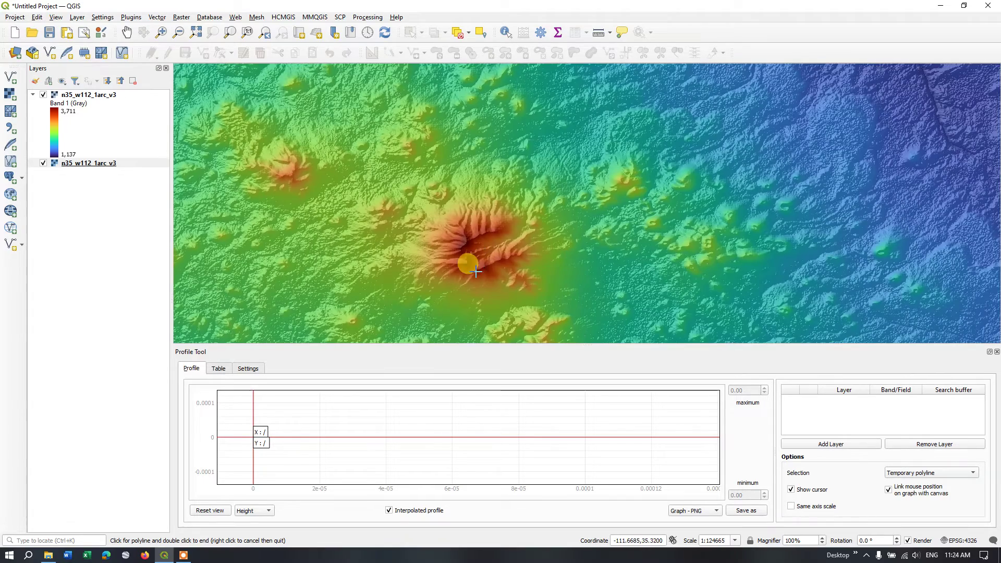
pyautogui.scroll(1, 466, 267)
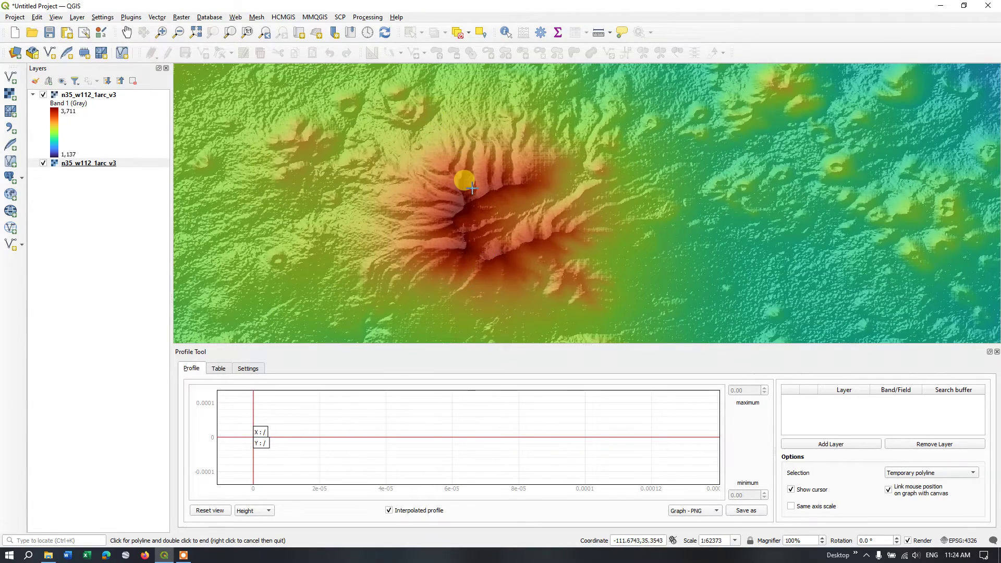
pyautogui.scroll(-1, 465, 177)
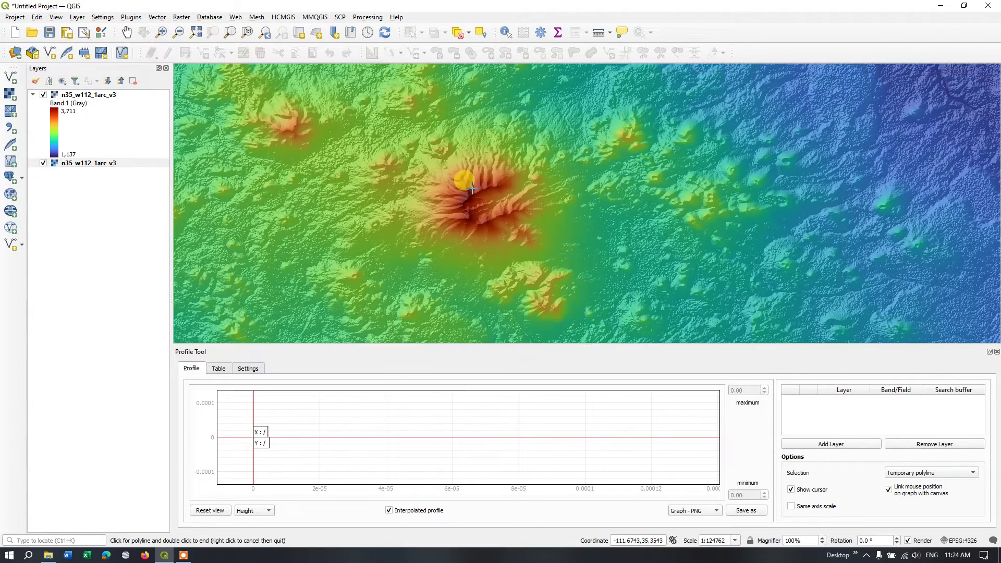
pyautogui.click(438, 104)
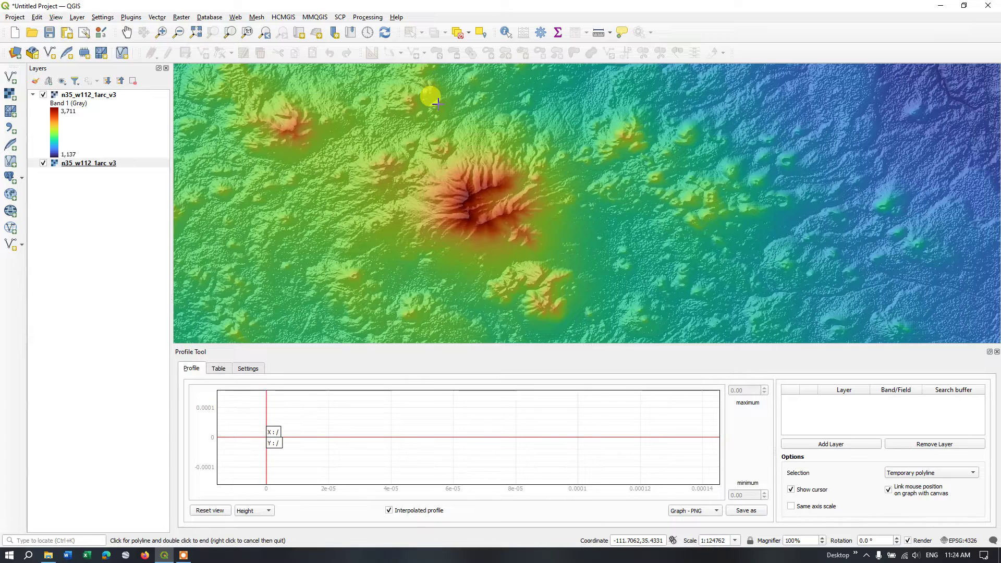
pyautogui.doubleClick(511, 261)
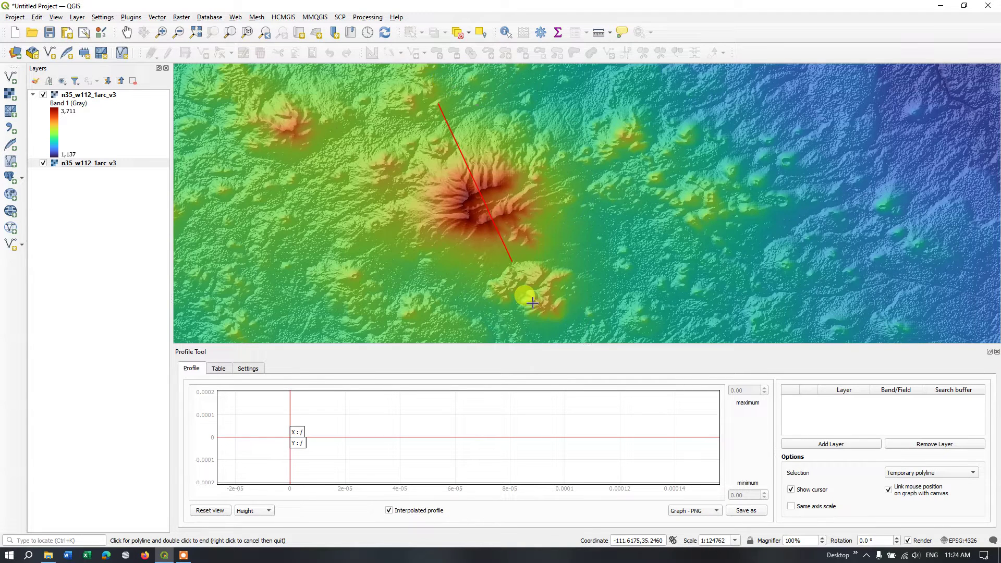
pyautogui.click(840, 446)
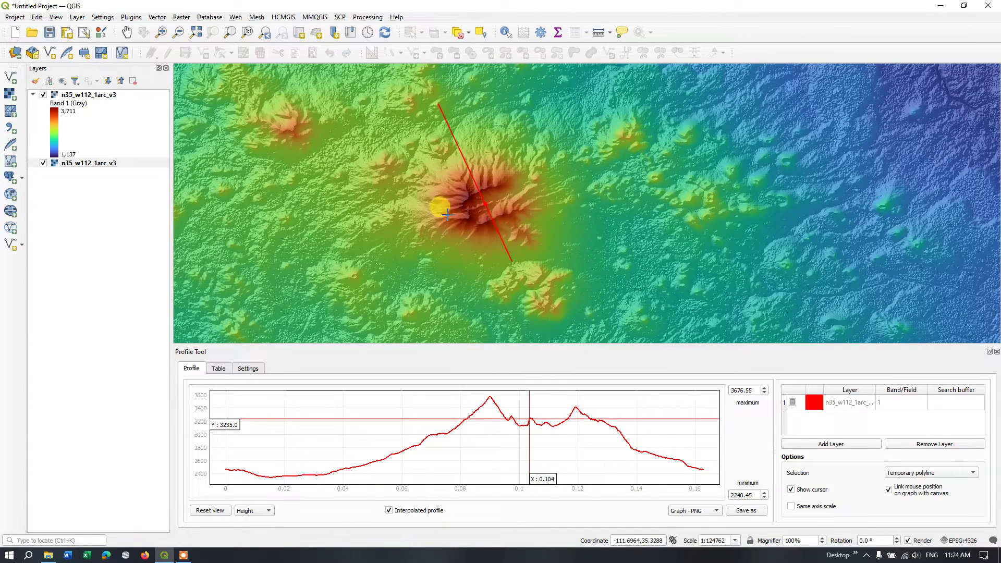
# Step: Draw a horizontal west-to-east profile line across the round crater near the raster's southeast corner
pyautogui.scroll(-1, 443, 201)
pyautogui.scroll(-1, 432, 175)
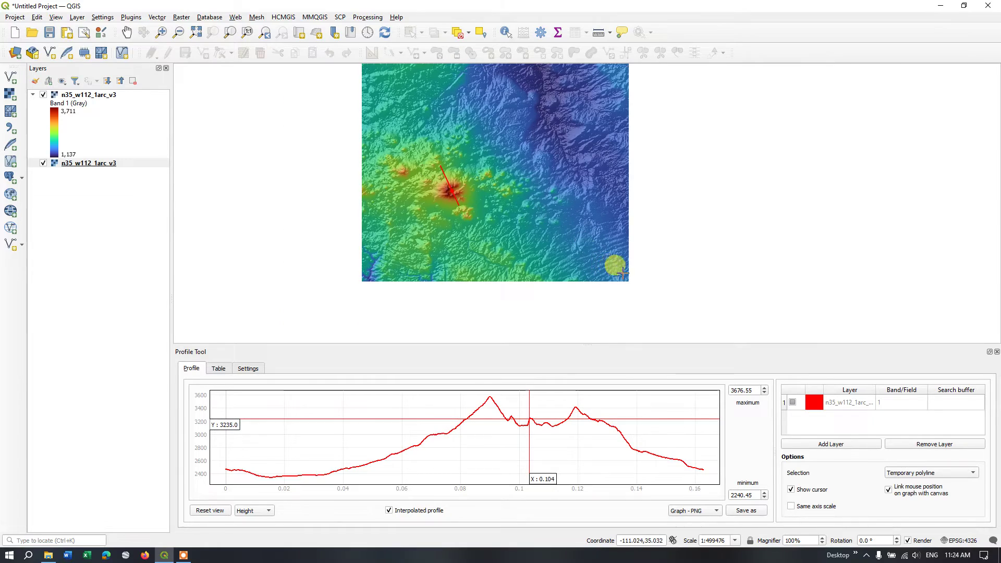
pyautogui.scroll(2, 615, 269)
pyautogui.scroll(3, 623, 272)
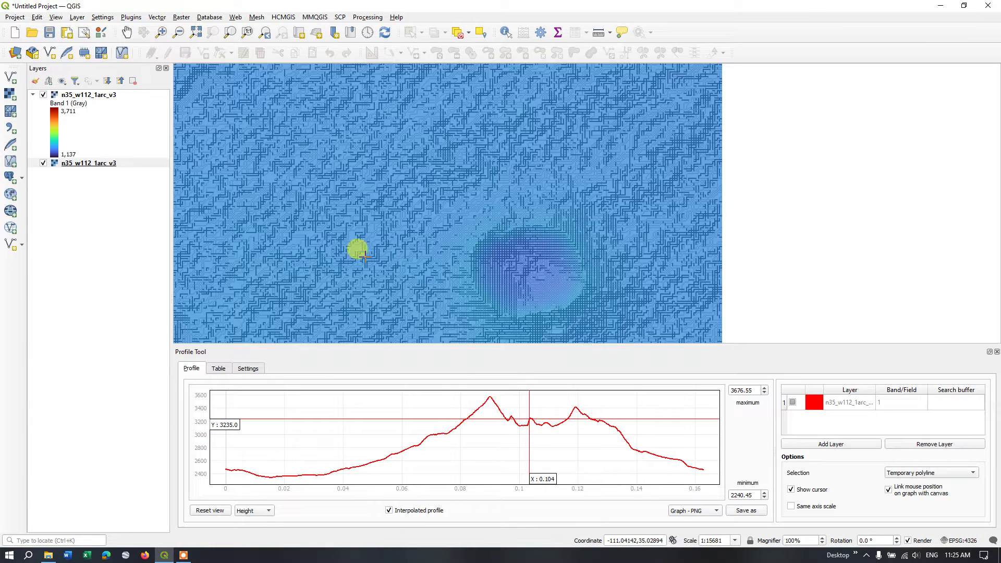
pyautogui.click(338, 260)
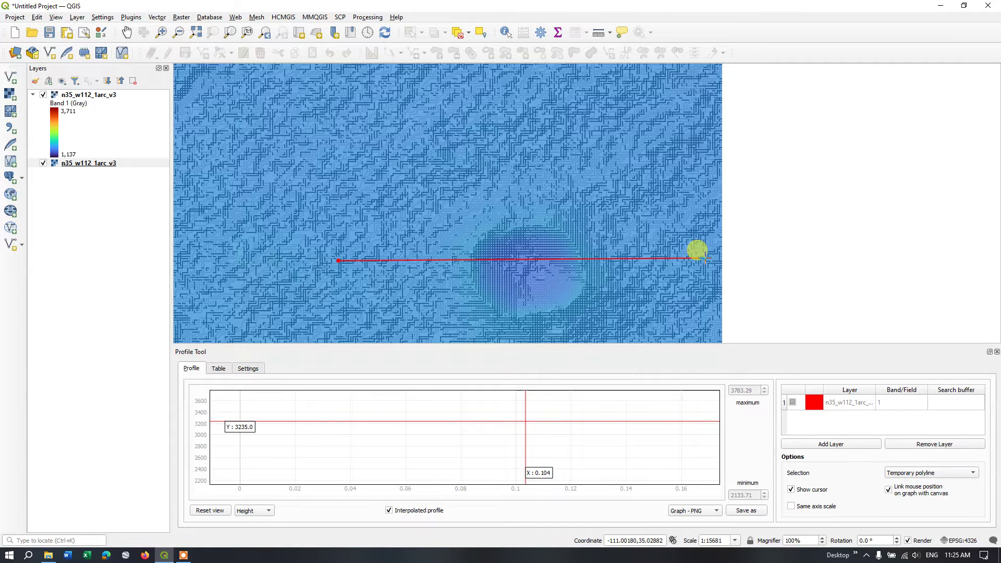
pyautogui.doubleClick(704, 258)
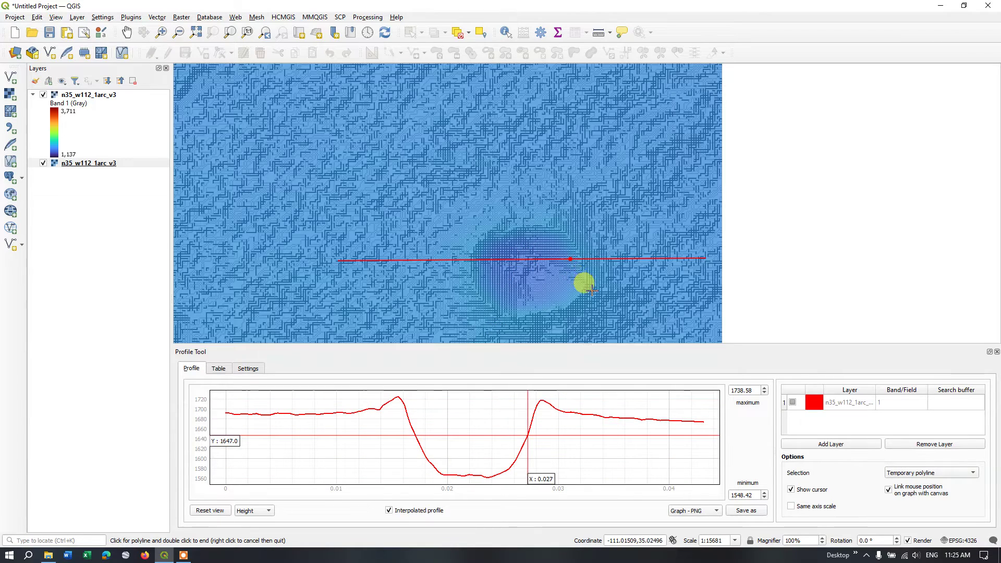
# Step: Plot a short diagonal profile across the river canyon near the raster's northern edge, removing and re-adding the n35_w112_1arc_v3 layer in the profile
pyautogui.scroll(-3, 584, 284)
pyautogui.scroll(-2, 586, 285)
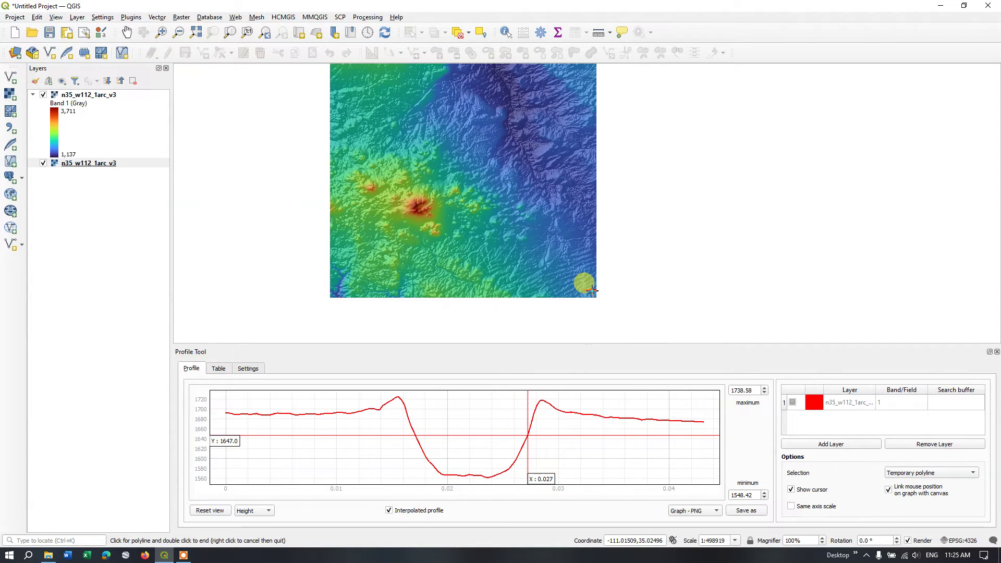
pyautogui.scroll(-1, 469, 135)
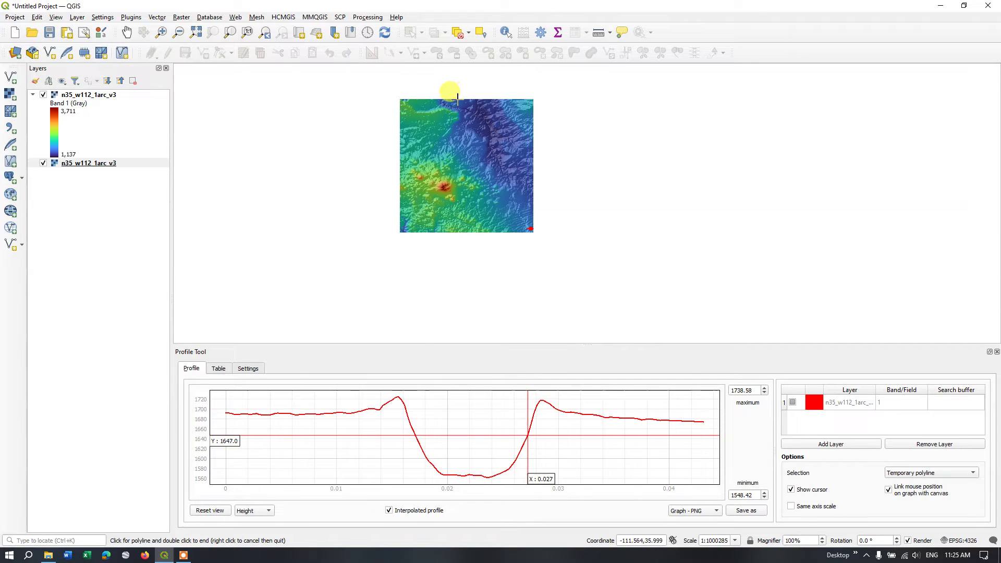
pyautogui.scroll(2, 460, 101)
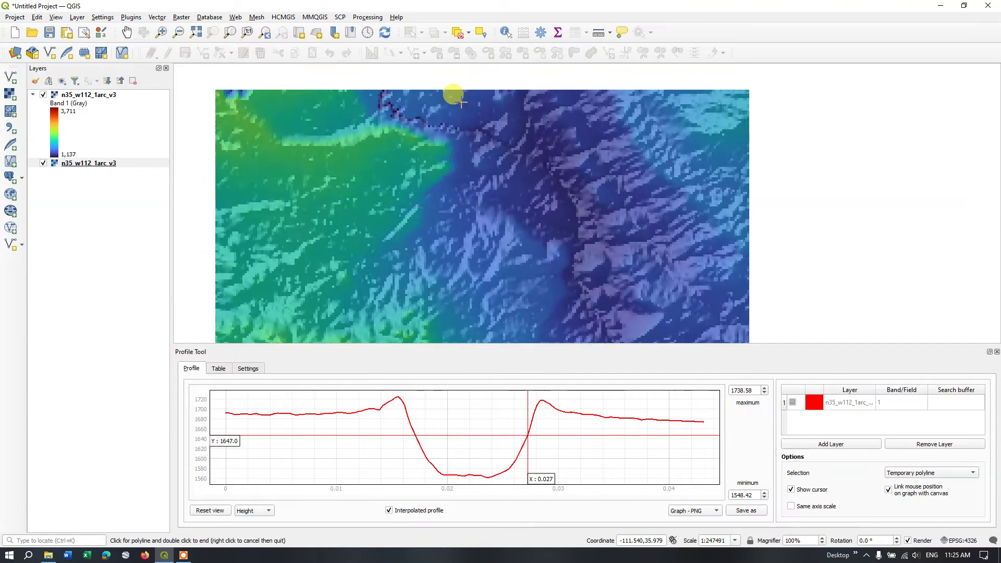
pyautogui.scroll(3, 427, 93)
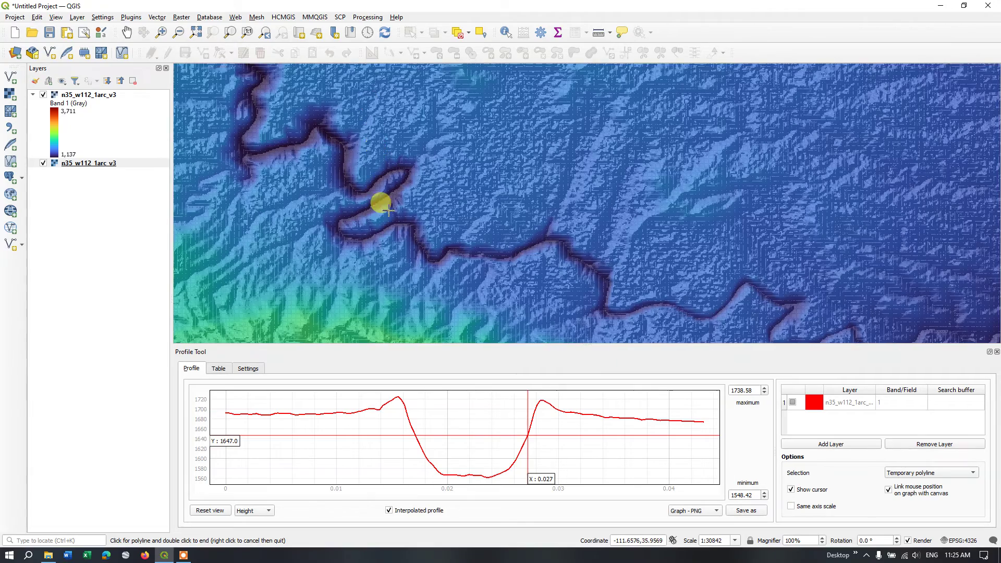
pyautogui.scroll(3, 378, 239)
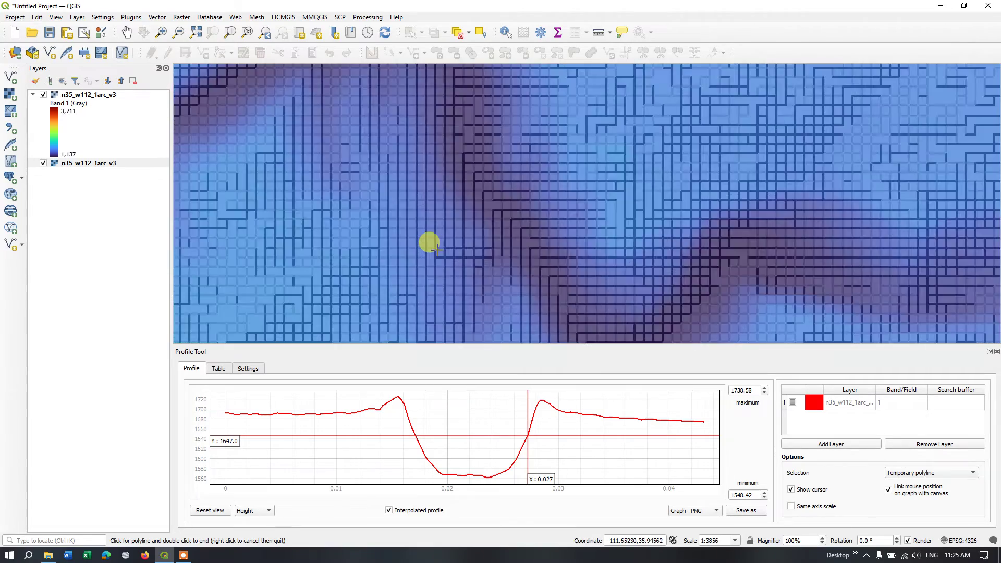
pyautogui.scroll(-1, 429, 243)
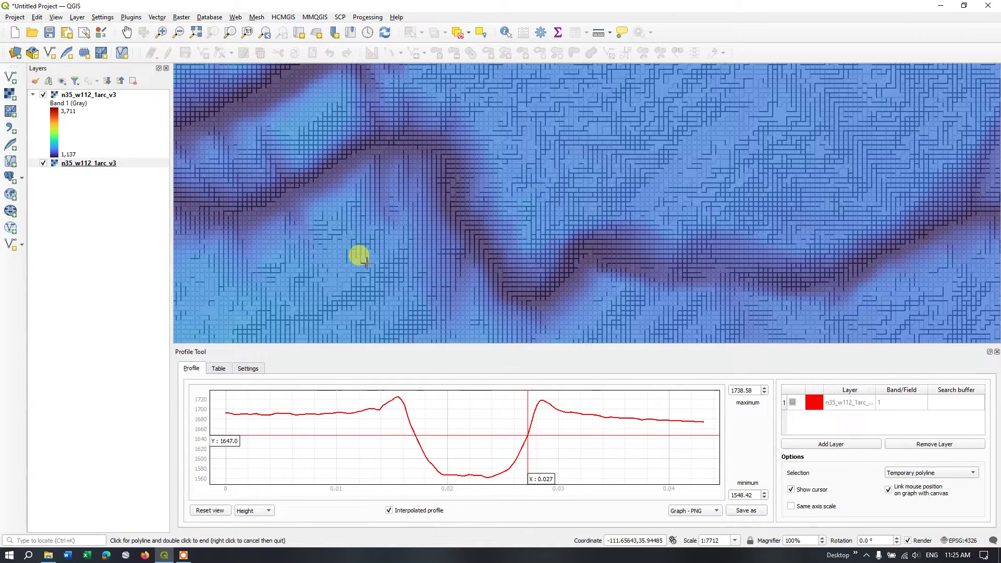
pyautogui.click(917, 448)
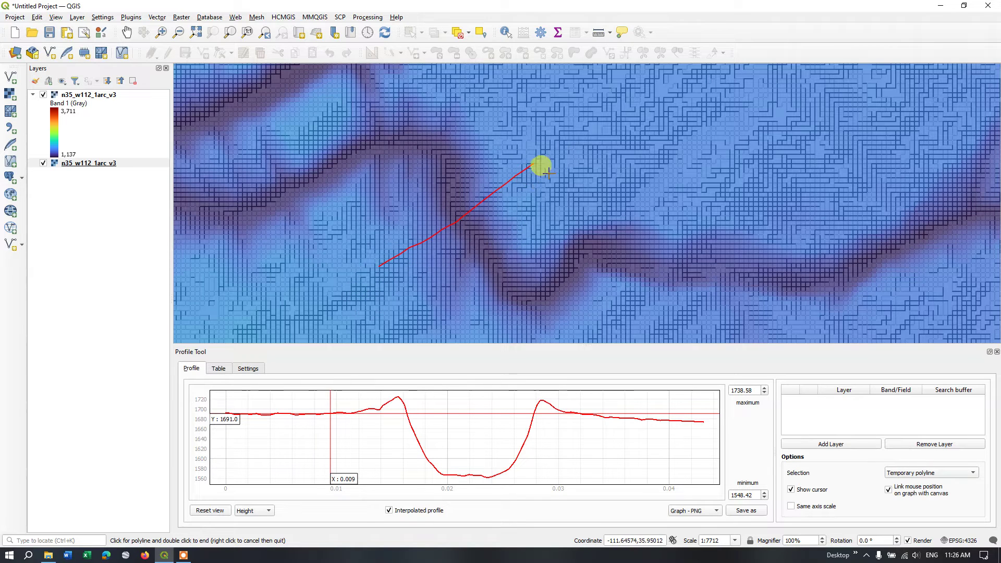
pyautogui.click(817, 444)
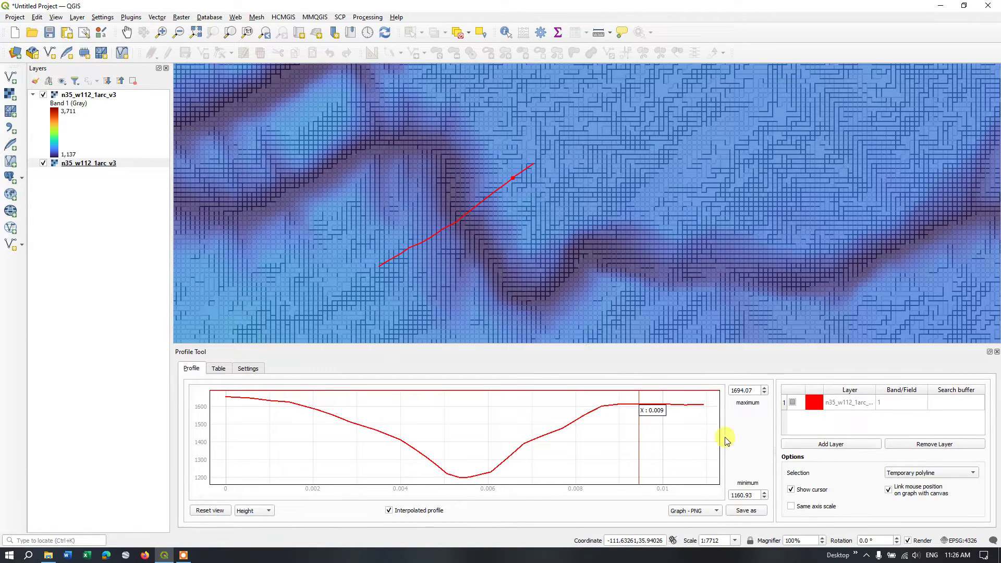
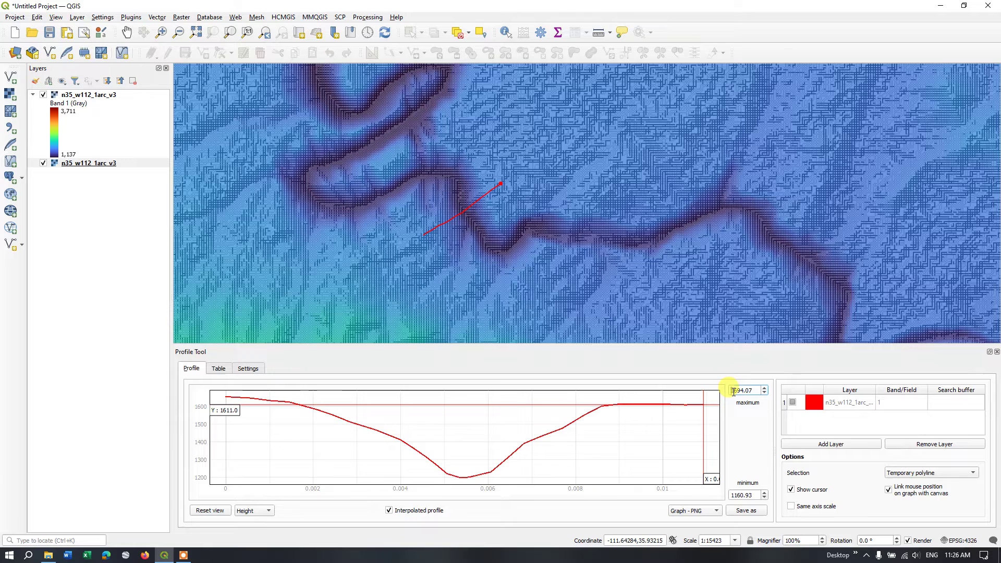
# Step: Change the color of the n35_w112_1arc_v3 profile curve to purple from the basic colors
pyautogui.moveTo(731, 495); pyautogui.dragTo(752, 497)
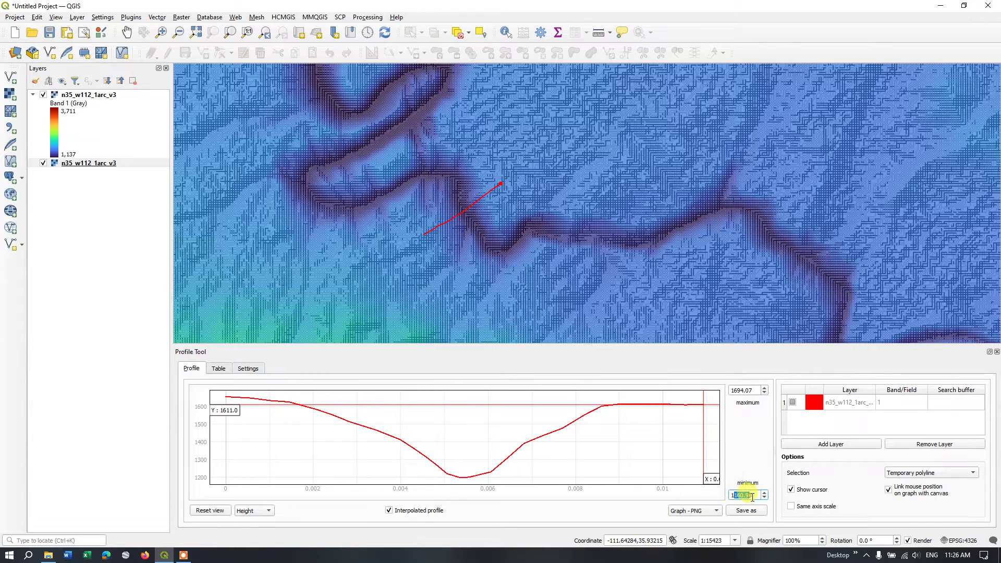
pyautogui.click(818, 405)
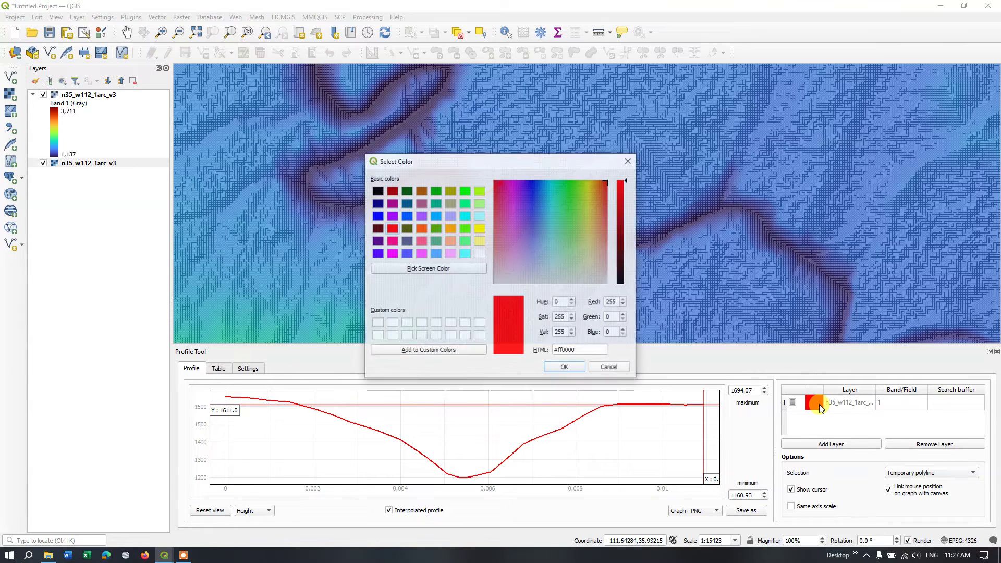
pyautogui.click(388, 216)
pyautogui.click(577, 370)
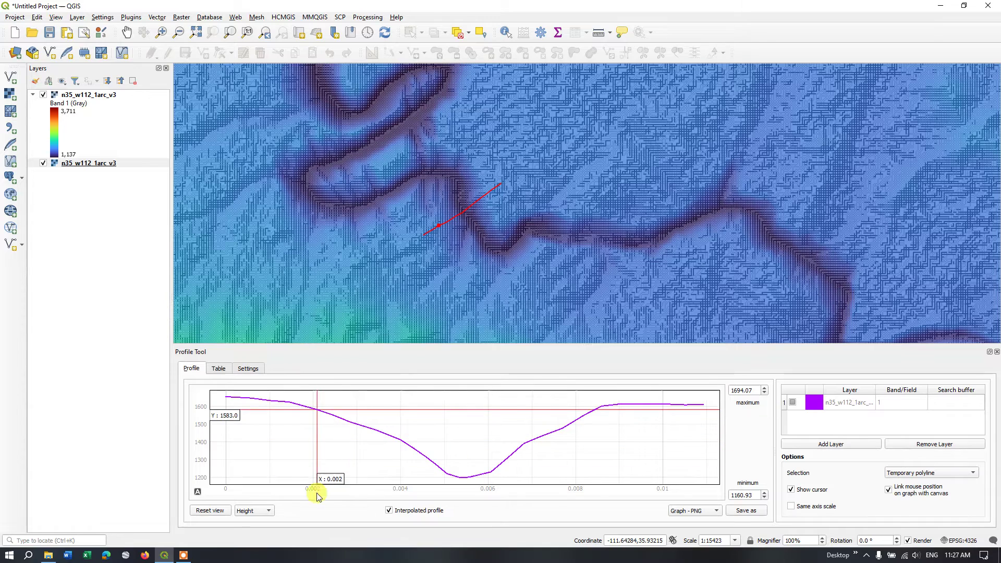
# Step: Display the canyon profile as Slope (%) and as Slope (°), and return the plot to Height
pyautogui.click(243, 511)
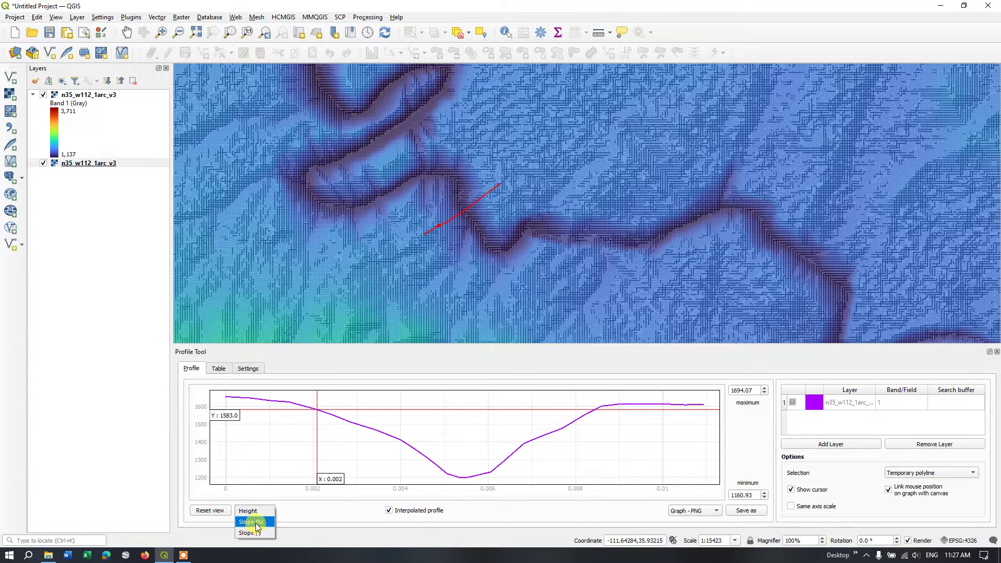
pyautogui.click(255, 522)
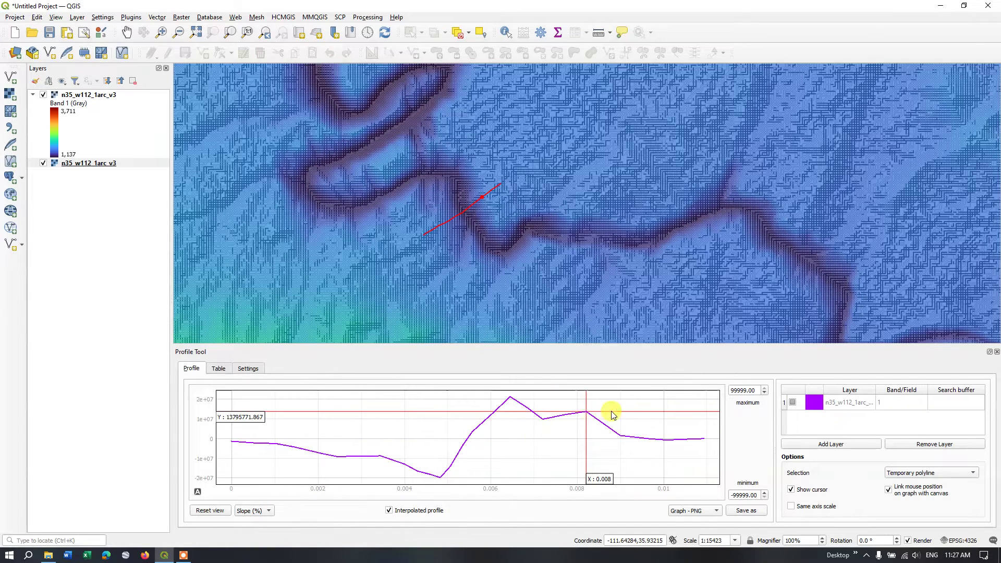
pyautogui.click(257, 511)
pyautogui.click(257, 521)
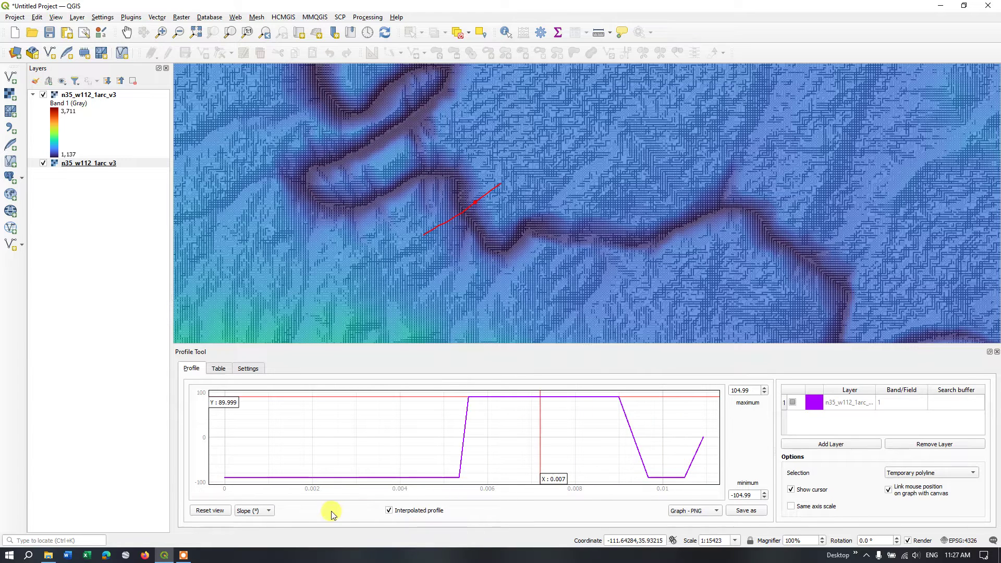
pyautogui.click(265, 513)
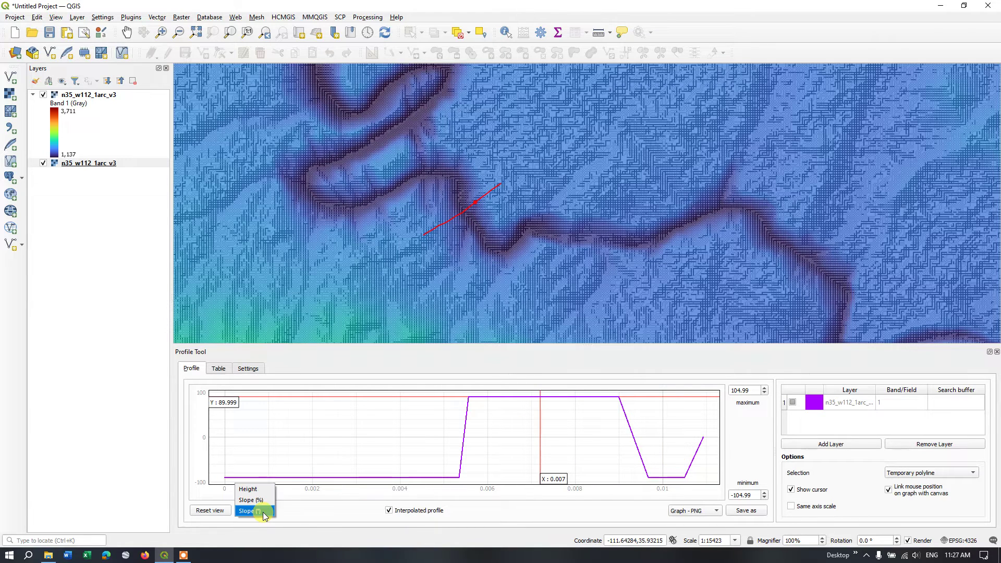
pyautogui.click(249, 489)
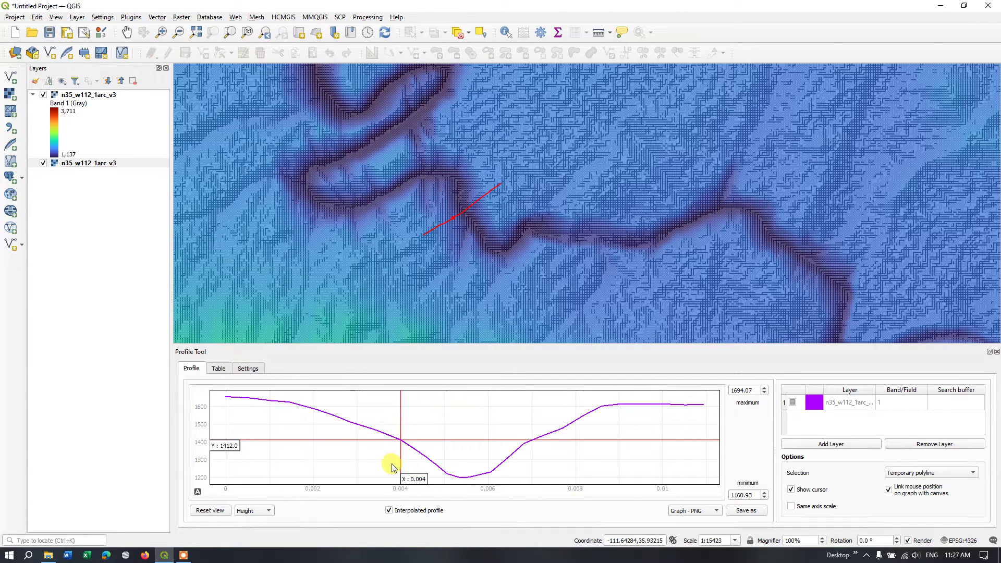
# Step: Review the canyon profile's value table and copy it to the clipboard, first without and then with coordinates
pyautogui.click(218, 369)
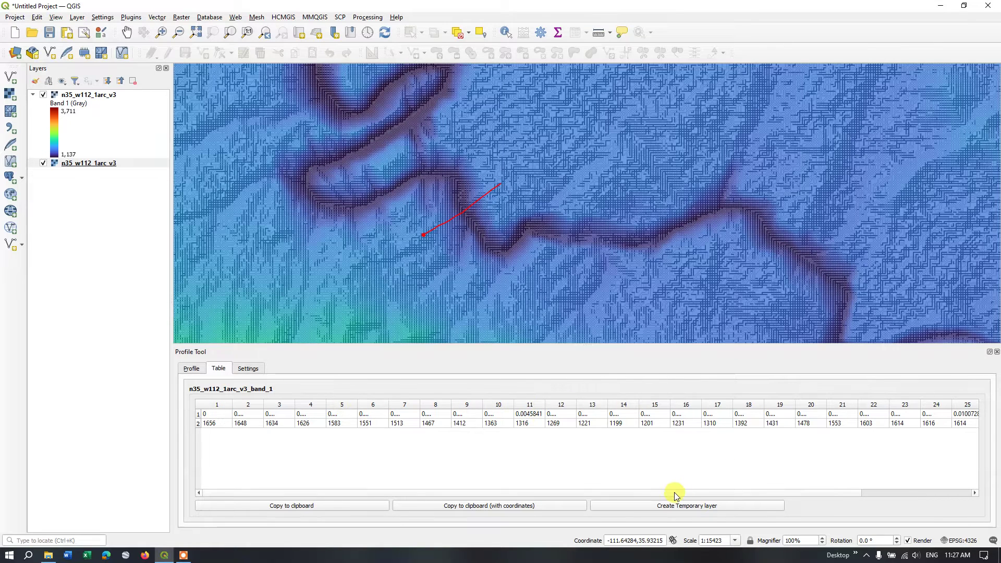
pyautogui.hscroll(3, 677, 495)
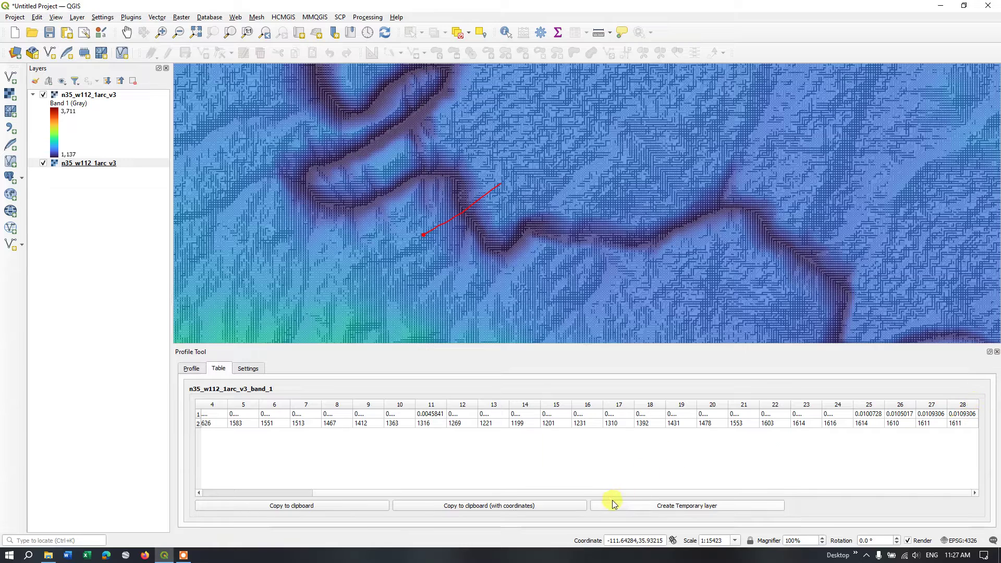
pyautogui.hscroll(-3, 610, 492)
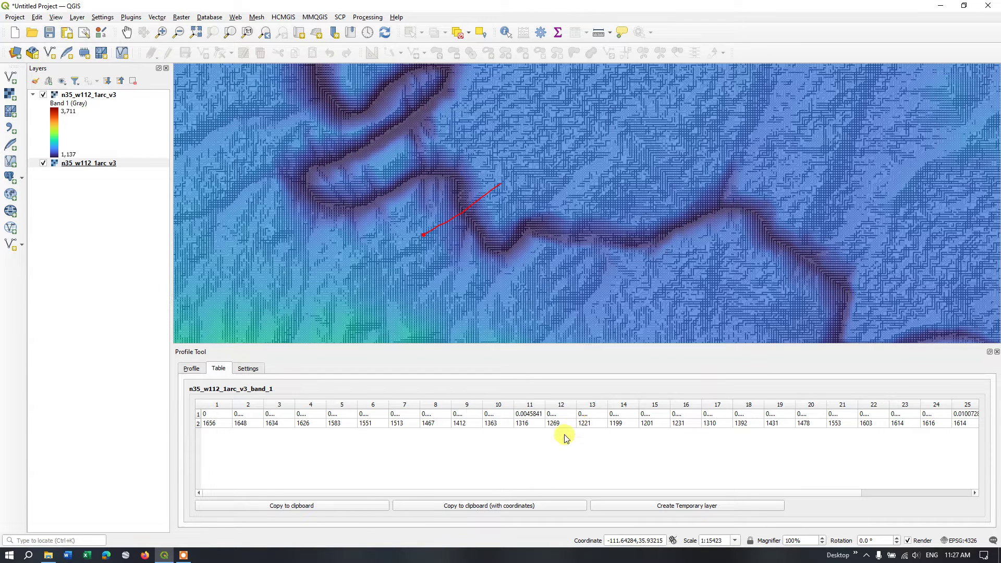
pyautogui.click(306, 505)
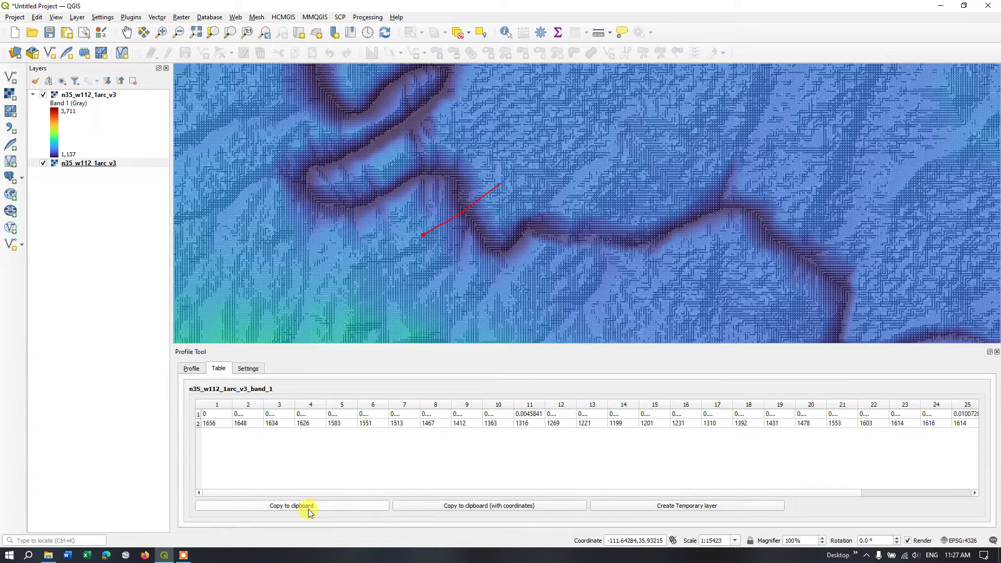
pyautogui.click(453, 508)
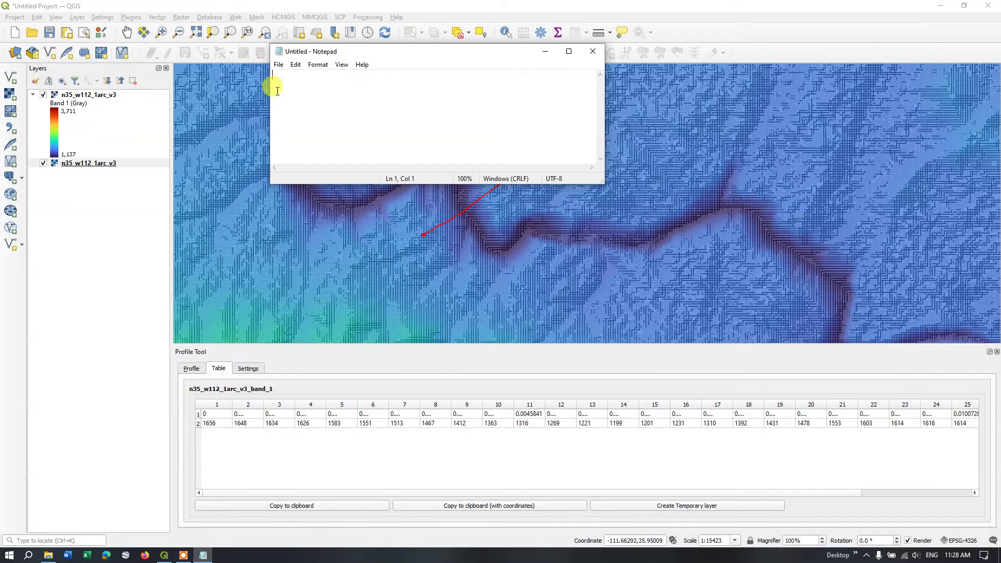
# Step: Paste the copied profile values with coordinates into the blank Notepad file, examine the distance, coordinate and elevation columns, and close it without saving
pyautogui.hotkey('ctrl', 'v')
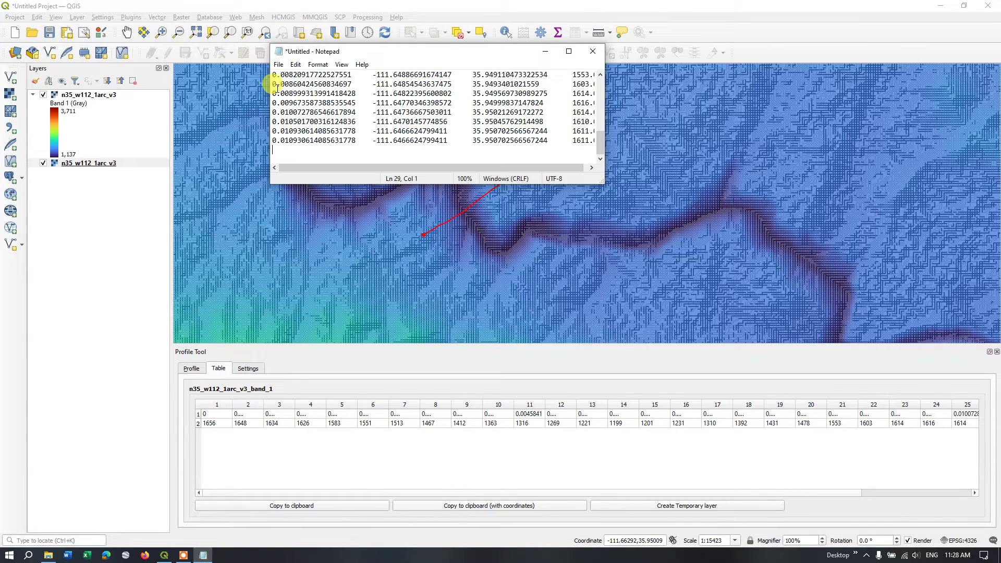
pyautogui.scroll(6, 421, 131)
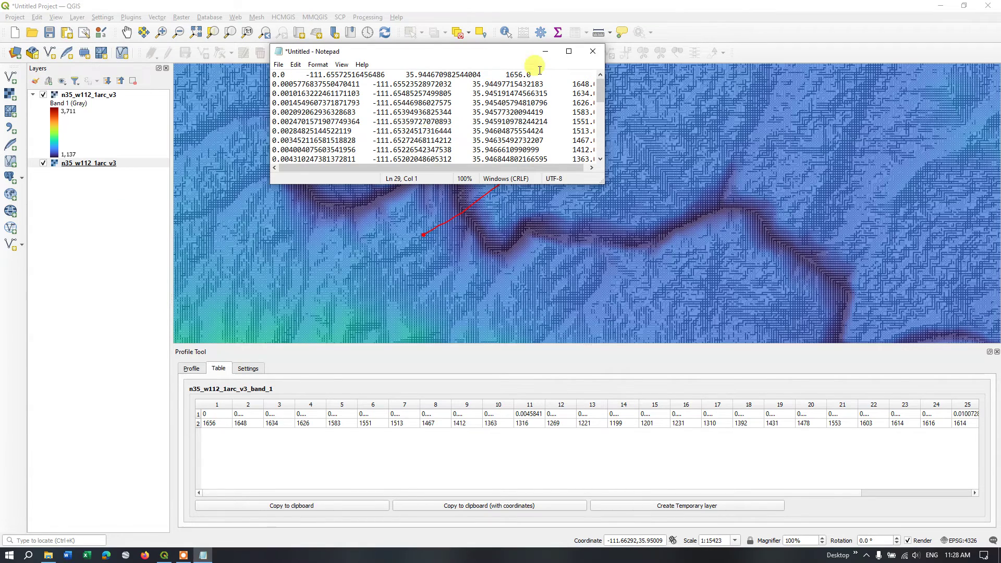
pyautogui.click(569, 51)
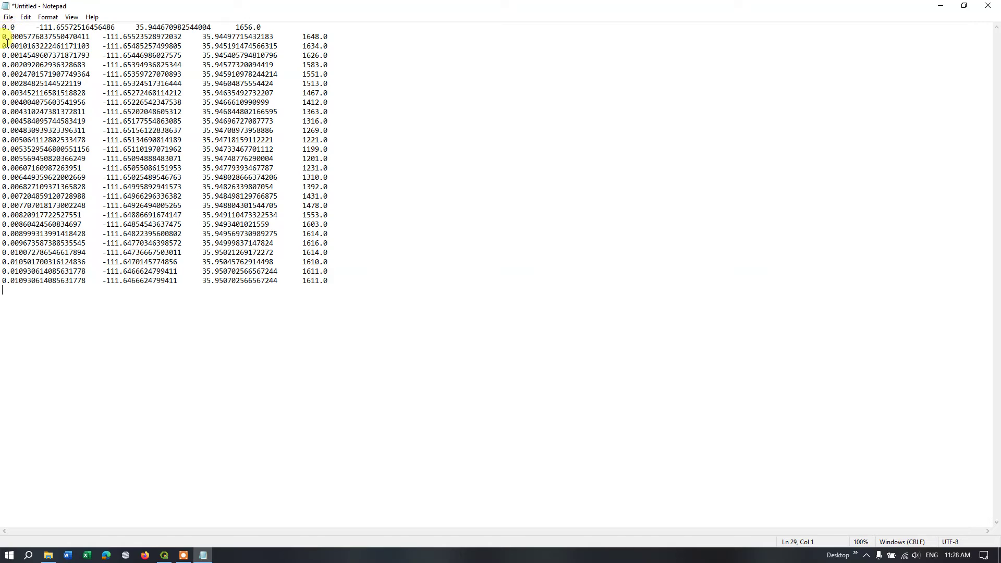
pyautogui.moveTo(8, 42); pyautogui.dragTo(73, 33)
pyautogui.click(118, 36)
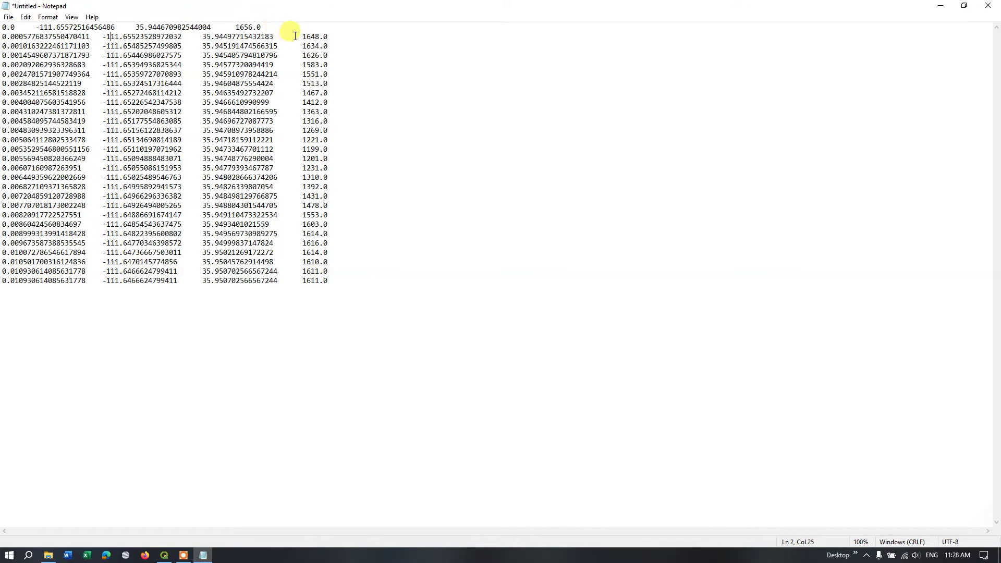
pyautogui.moveTo(299, 35); pyautogui.dragTo(351, 279)
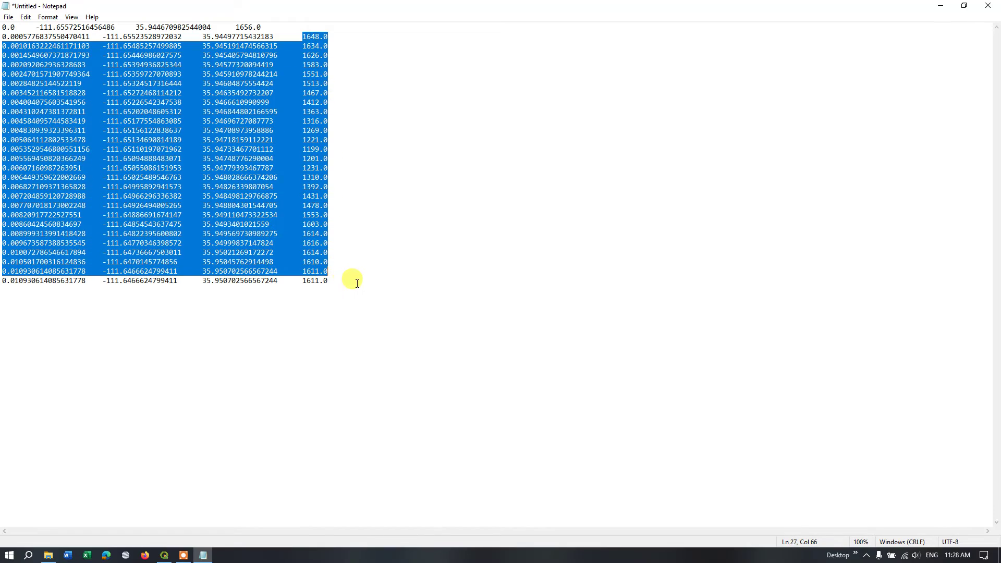
pyautogui.click(359, 282)
pyautogui.click(989, 5)
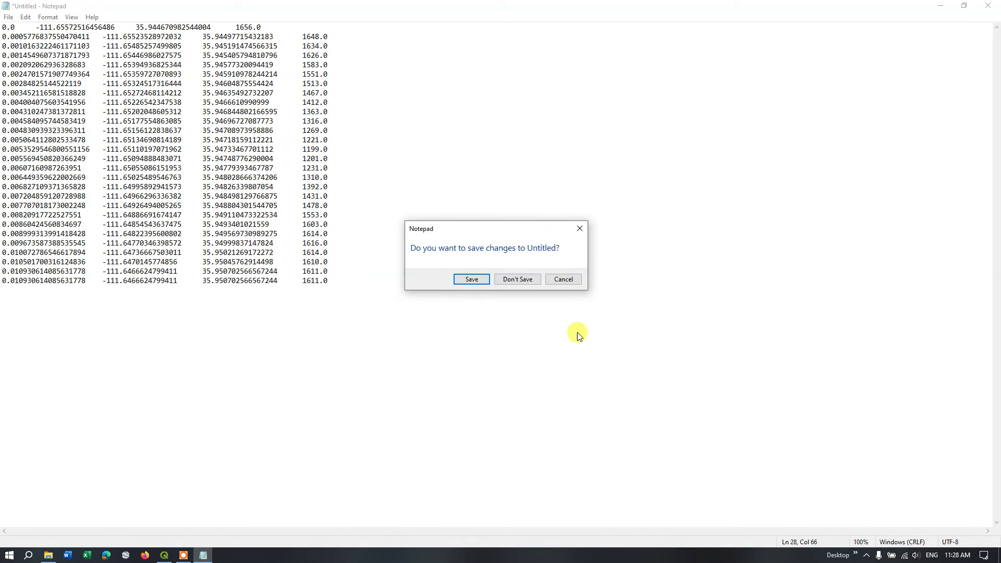
pyautogui.click(528, 282)
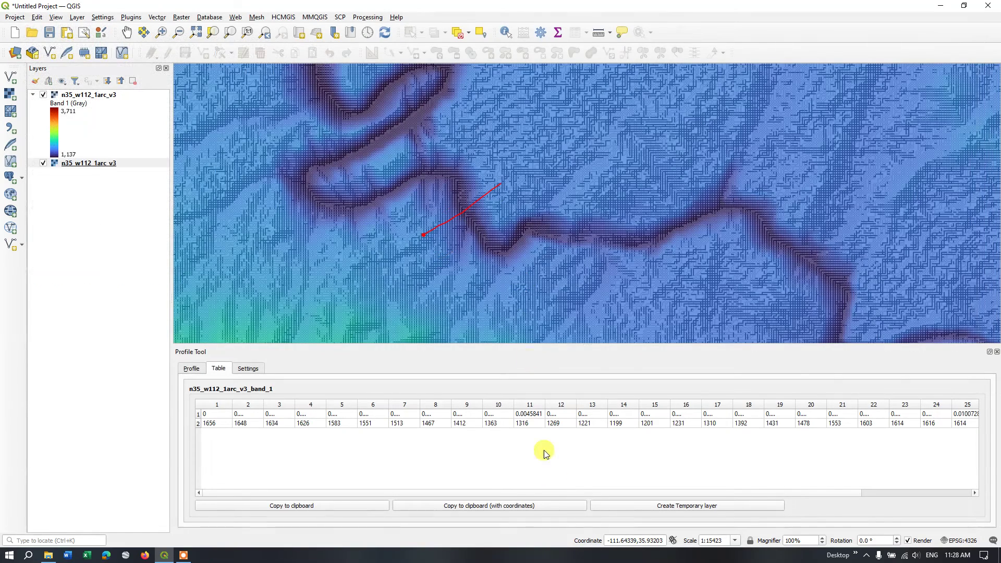
# Step: Create a temporary point layer from the canyon profile values and inspect its attribute table
pyautogui.click(676, 507)
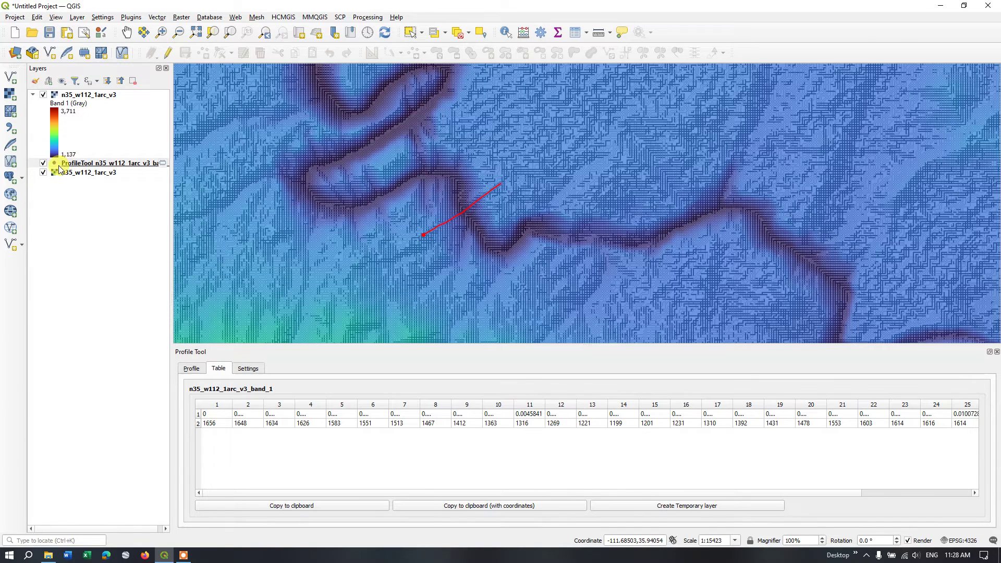
pyautogui.rightClick(93, 165)
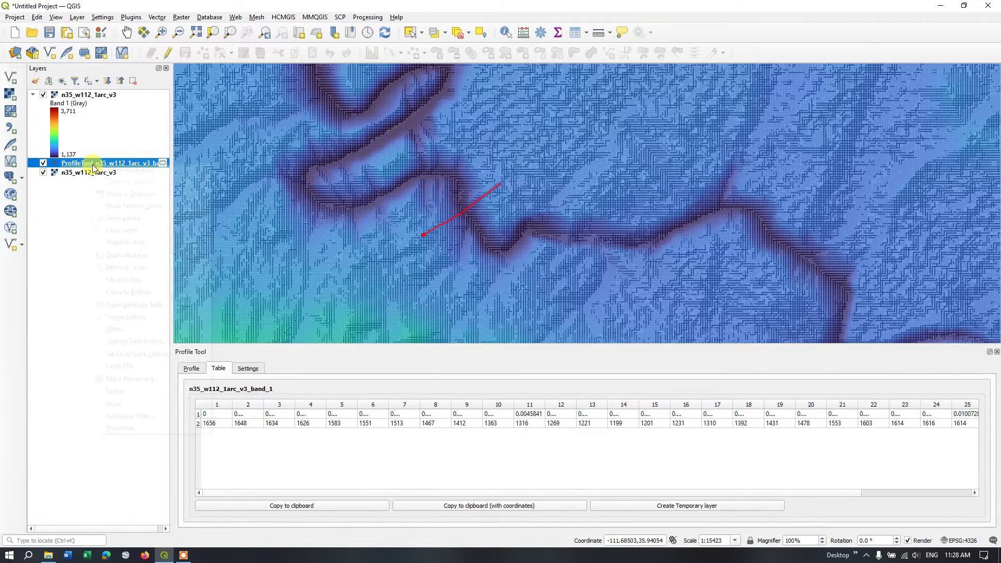
pyautogui.click(131, 304)
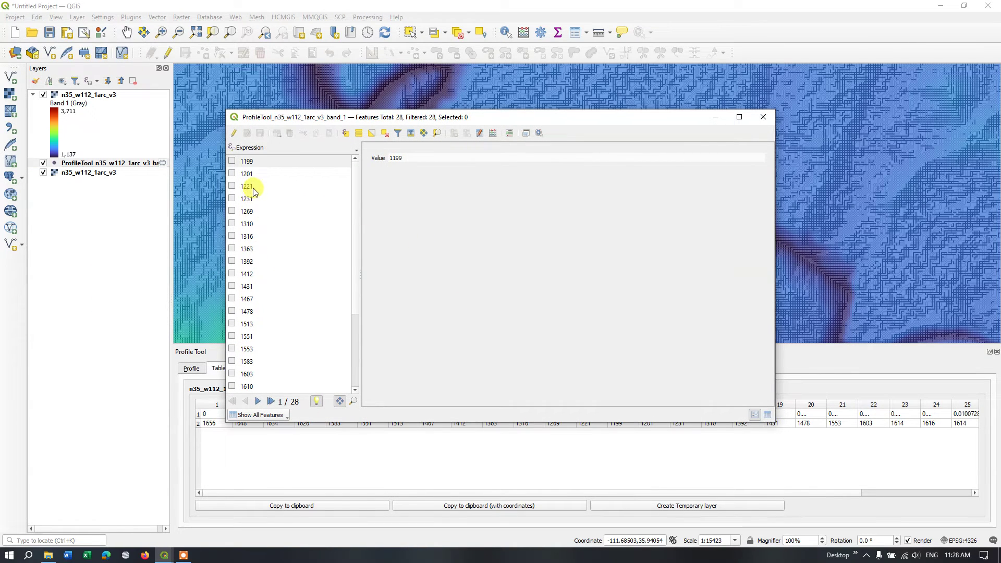
pyautogui.click(762, 118)
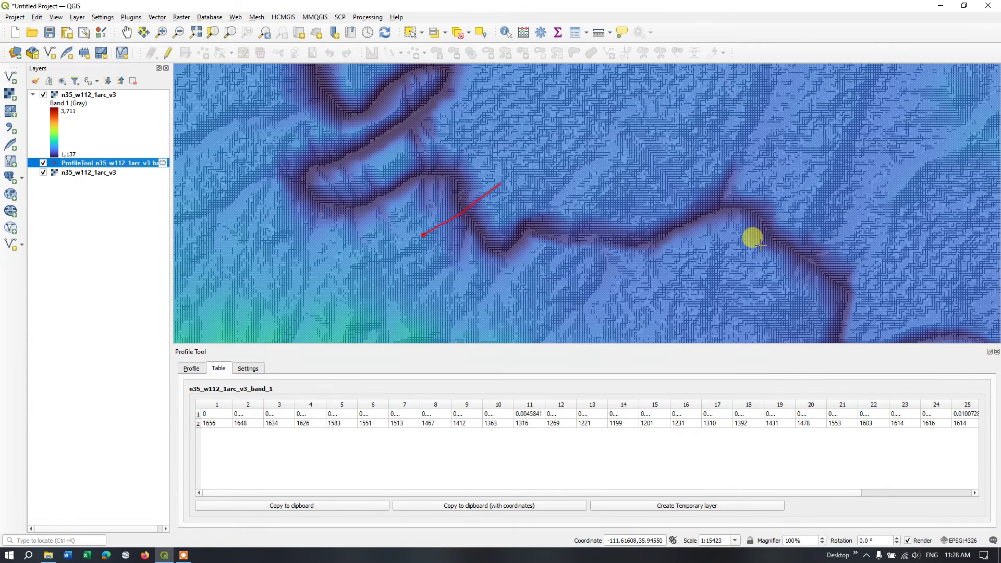
# Step: Review the Profile Tool's resolution and plot library settings, keeping PyQtGraph as the plot library
pyautogui.click(249, 368)
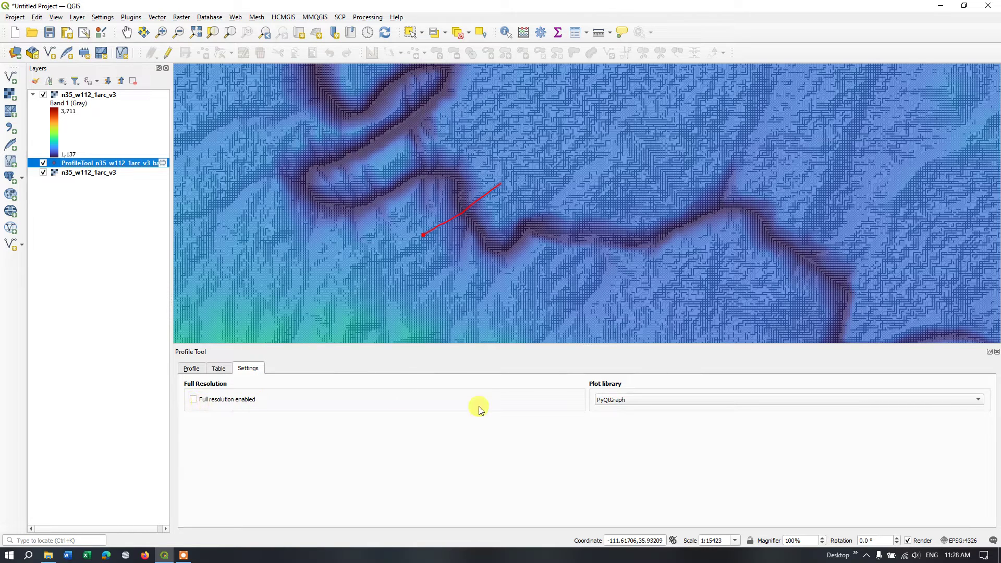
pyautogui.click(609, 402)
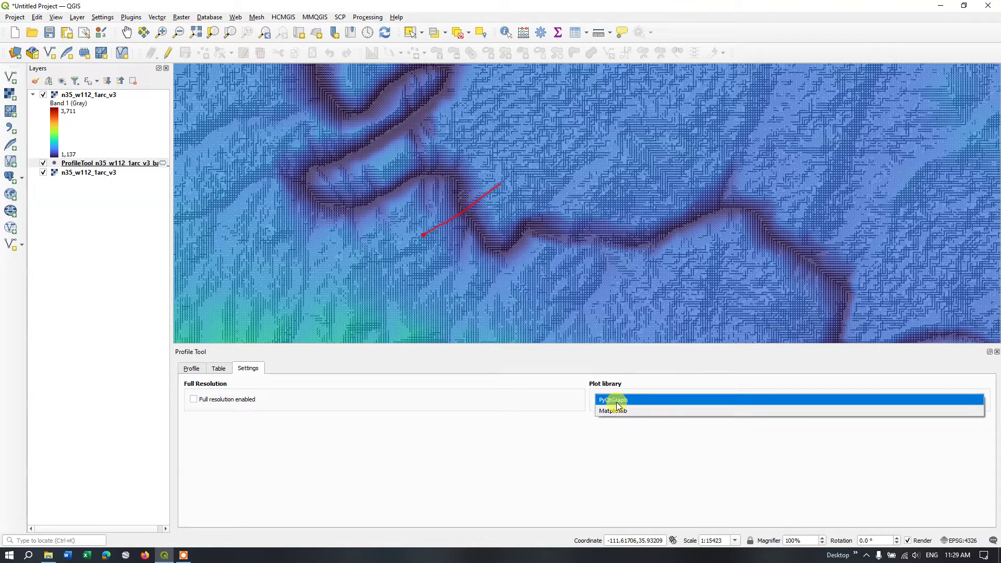
pyautogui.click(616, 402)
# Step: Export the canyon profile graph as a PNG named River Profile in the Meteor_Impact folder
pyautogui.click(191, 368)
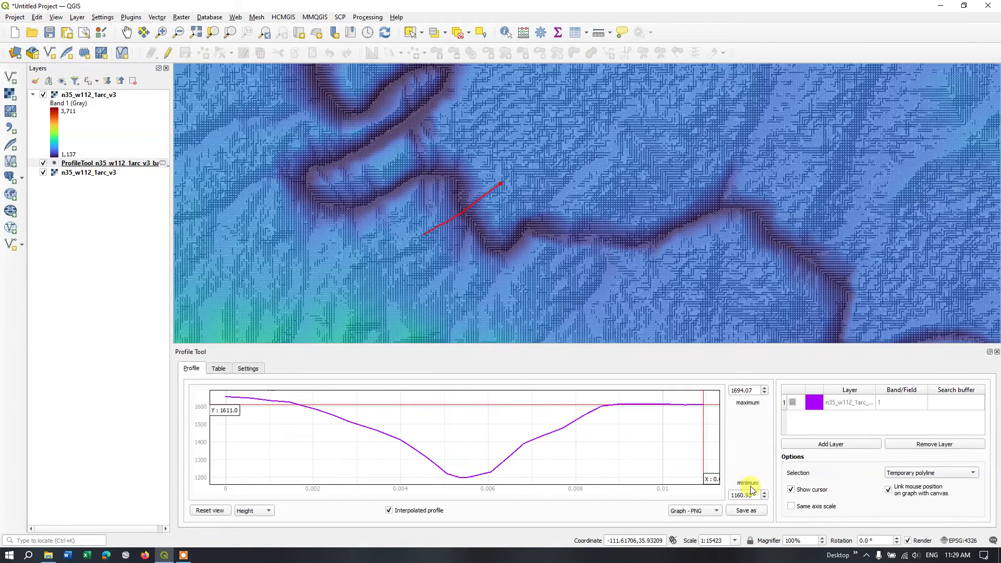
pyautogui.click(714, 513)
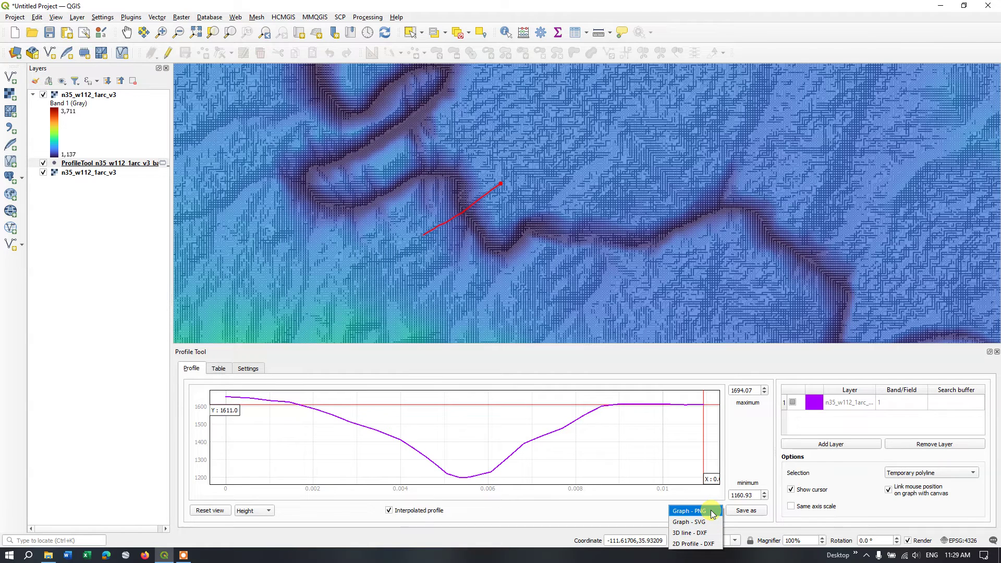
pyautogui.click(712, 513)
pyautogui.click(753, 514)
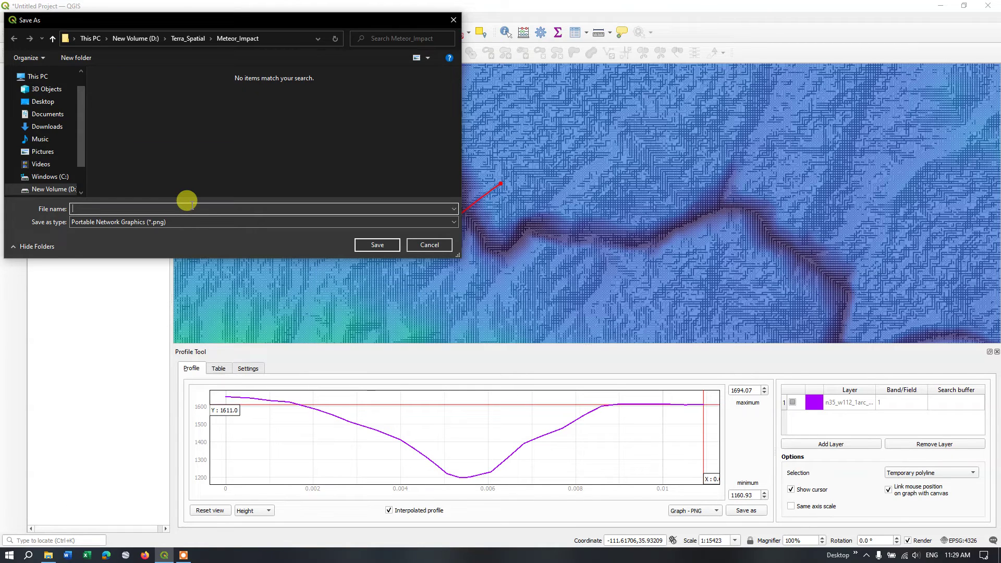
pyautogui.write('River ')
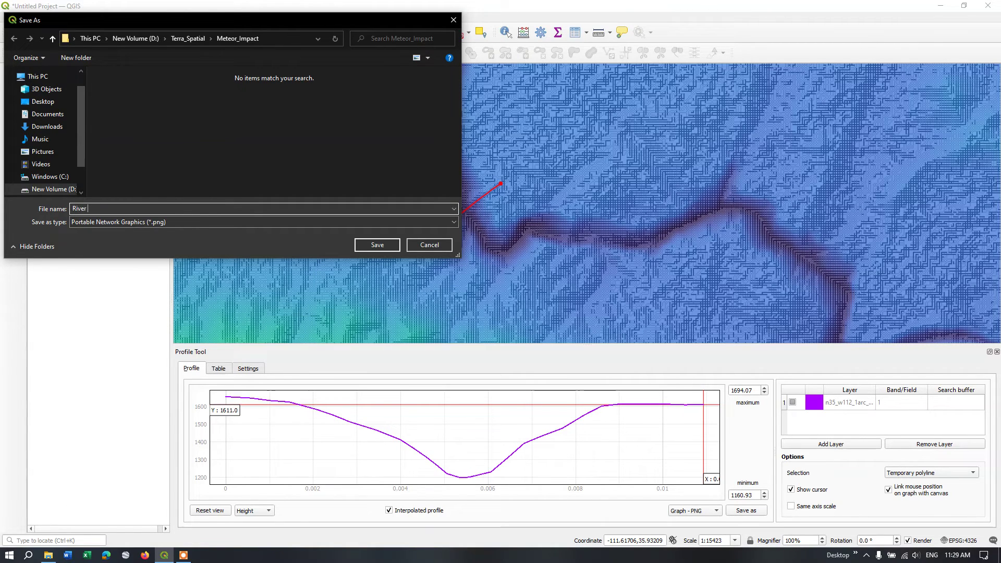
pyautogui.write('Profile')
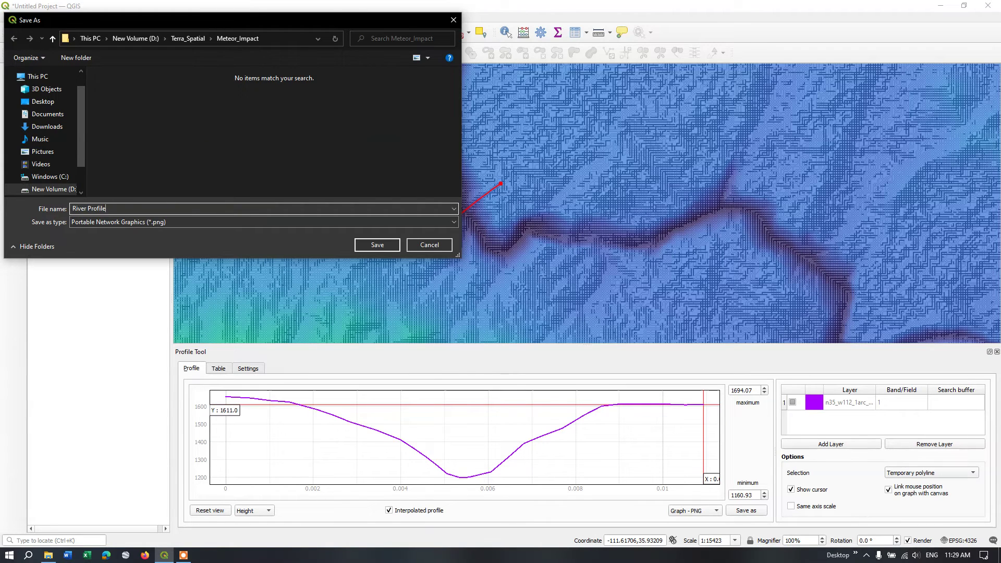
pyautogui.click(390, 246)
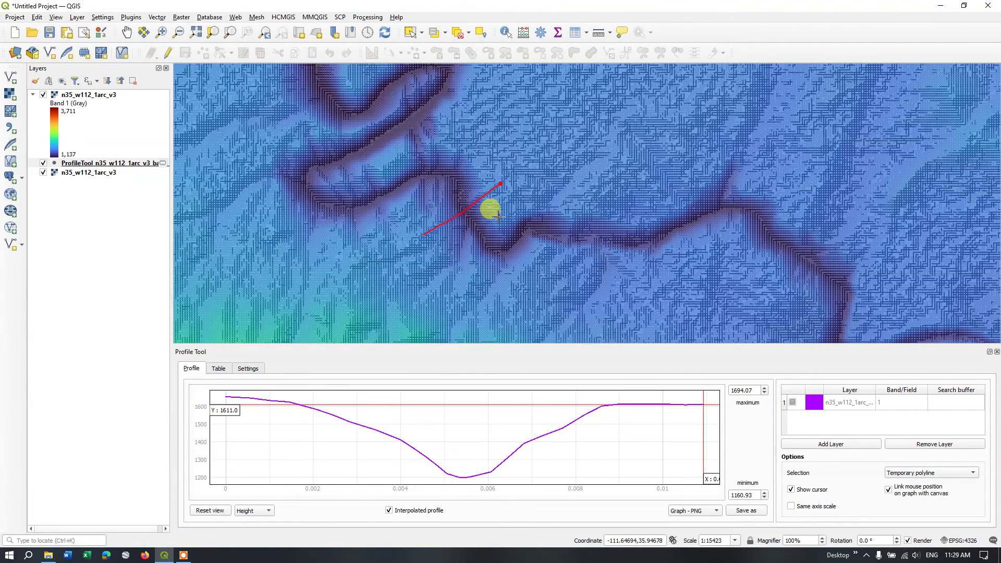
# Step: Switch to File Explorer, view the exported River Profile image from the Meteor_Impact folder, and return to QGIS
pyautogui.scroll(-1, 489, 210)
pyautogui.scroll(-1, 489, 210)
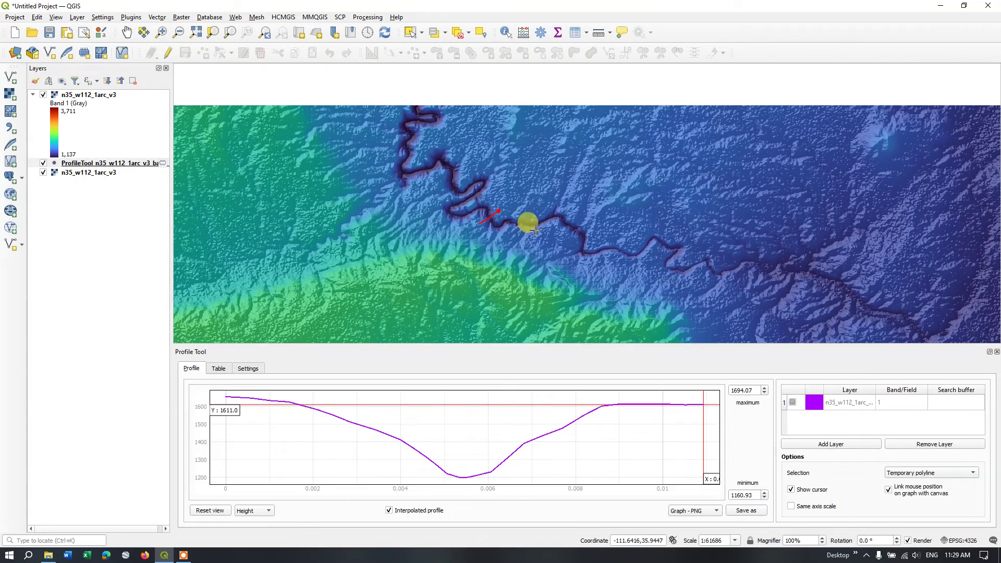
pyautogui.click(48, 554)
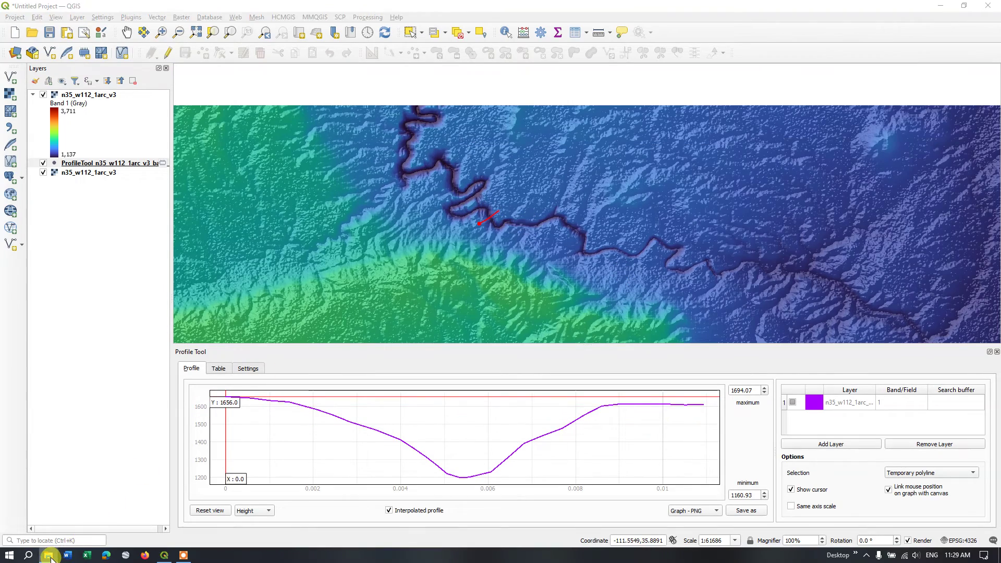
pyautogui.doubleClick(186, 128)
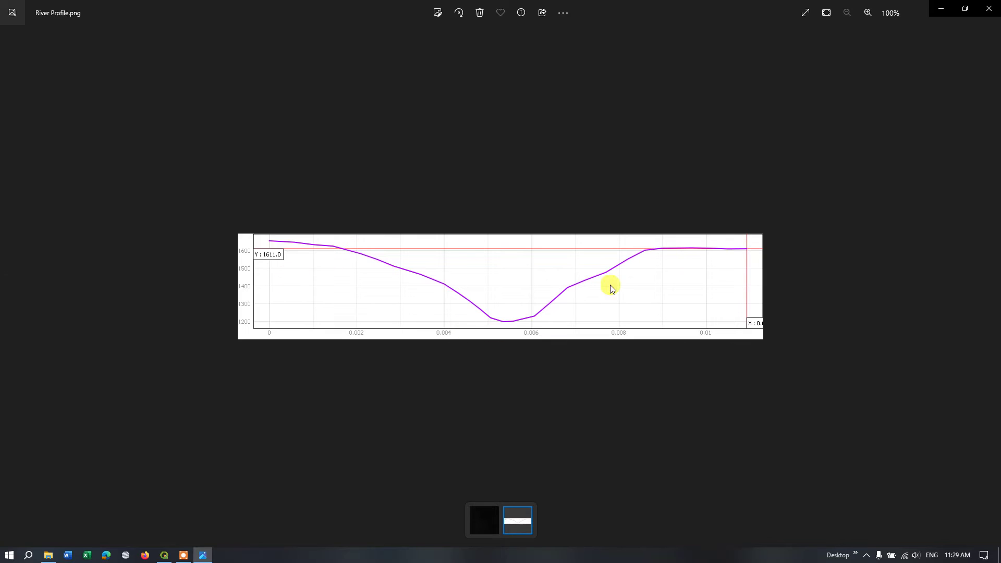
pyautogui.click(941, 8)
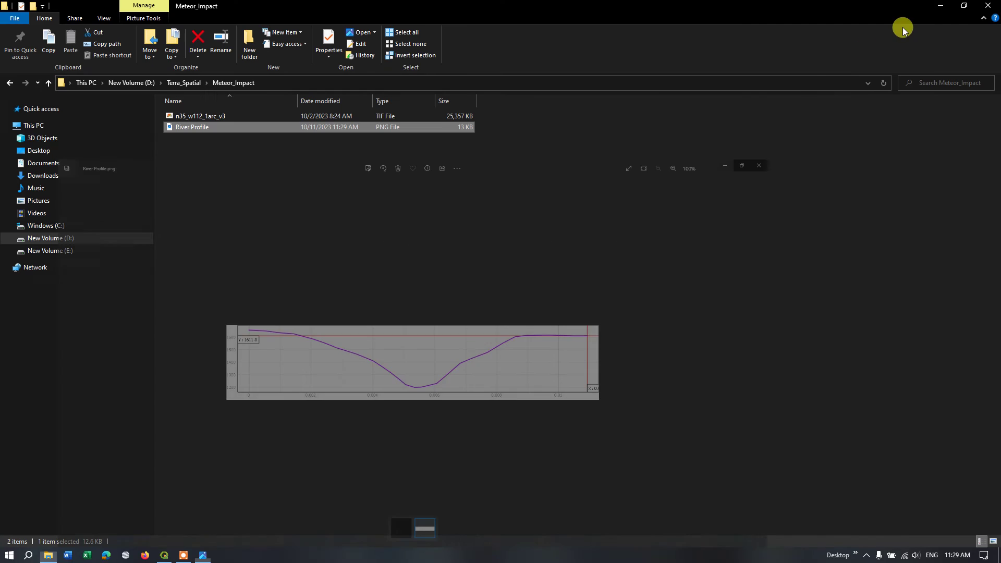
pyautogui.click(163, 548)
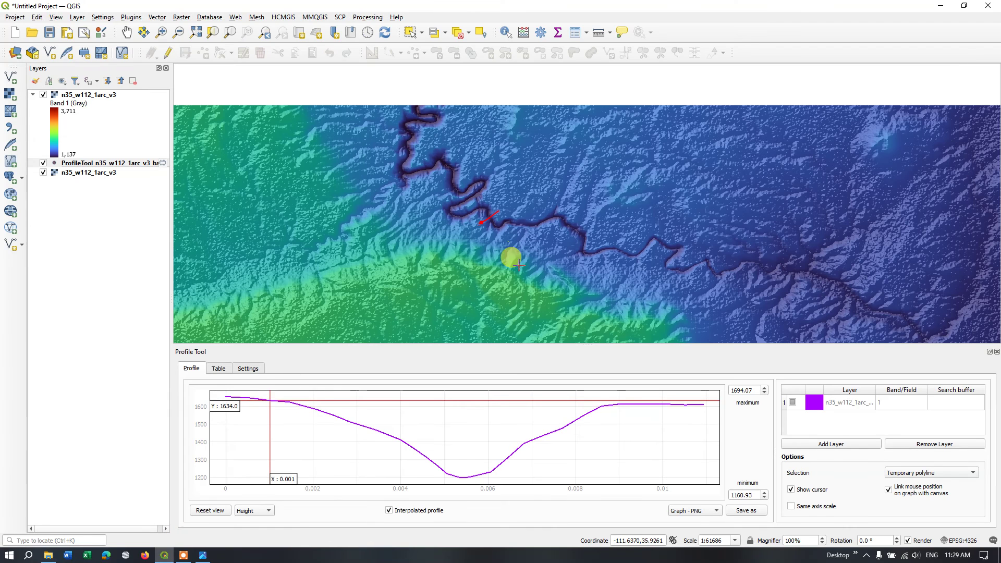
# Step: Plot a diagonal profile about 1 degree long from the raster's western edge across the highest peak to its northeastern part
pyautogui.scroll(-5, 495, 239)
pyautogui.scroll(1, 521, 305)
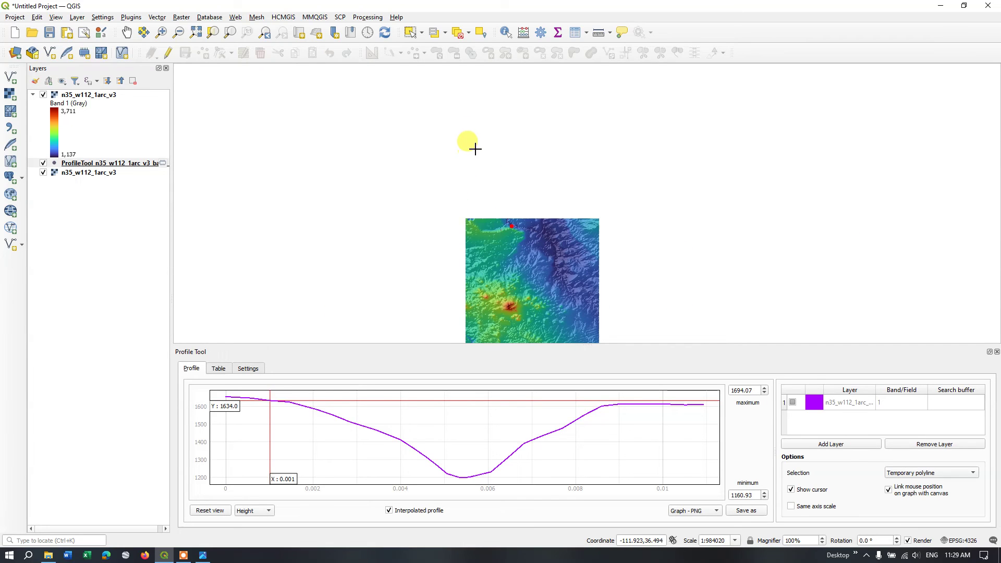
pyautogui.scroll(-1, 485, 154)
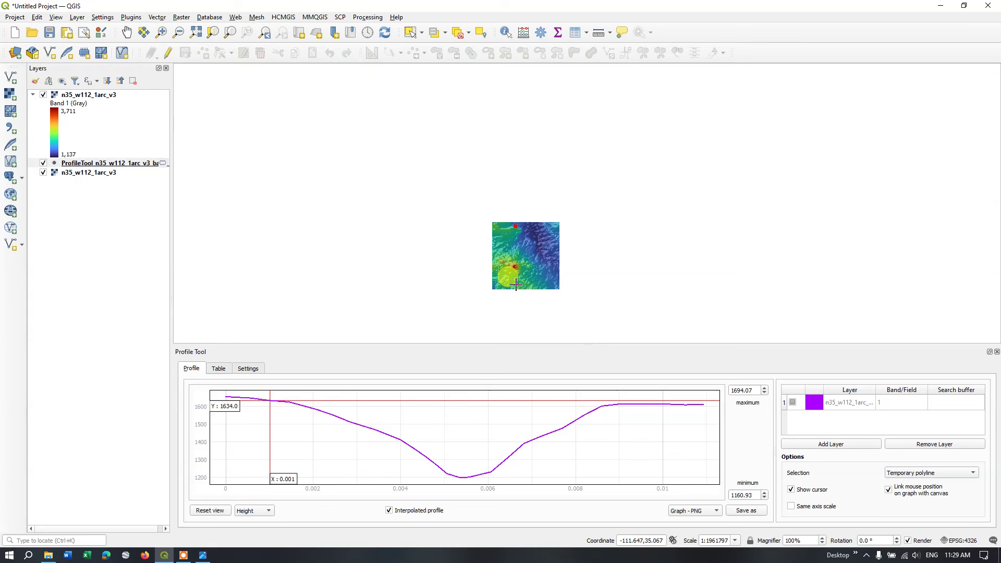
pyautogui.scroll(2, 511, 276)
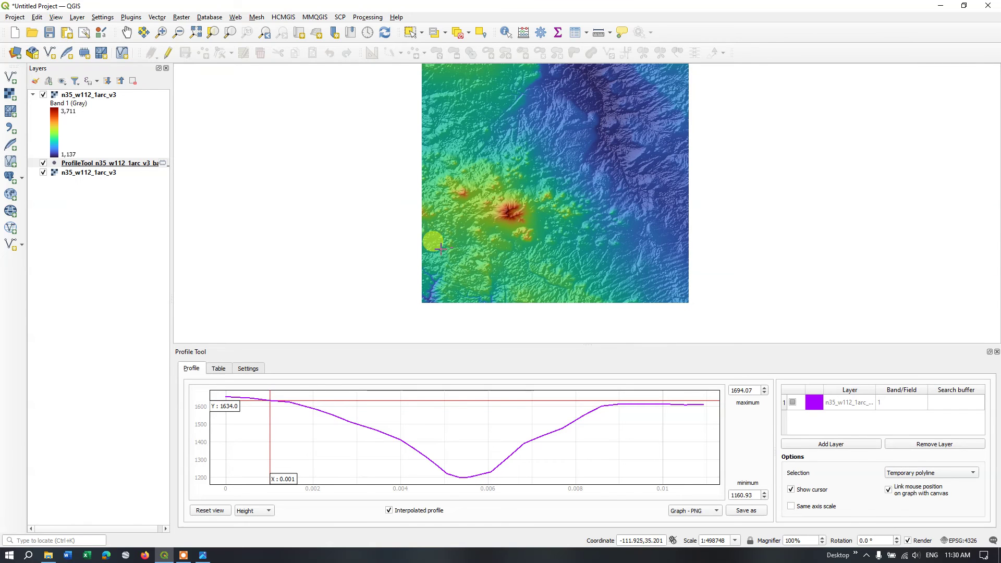
pyautogui.click(423, 251)
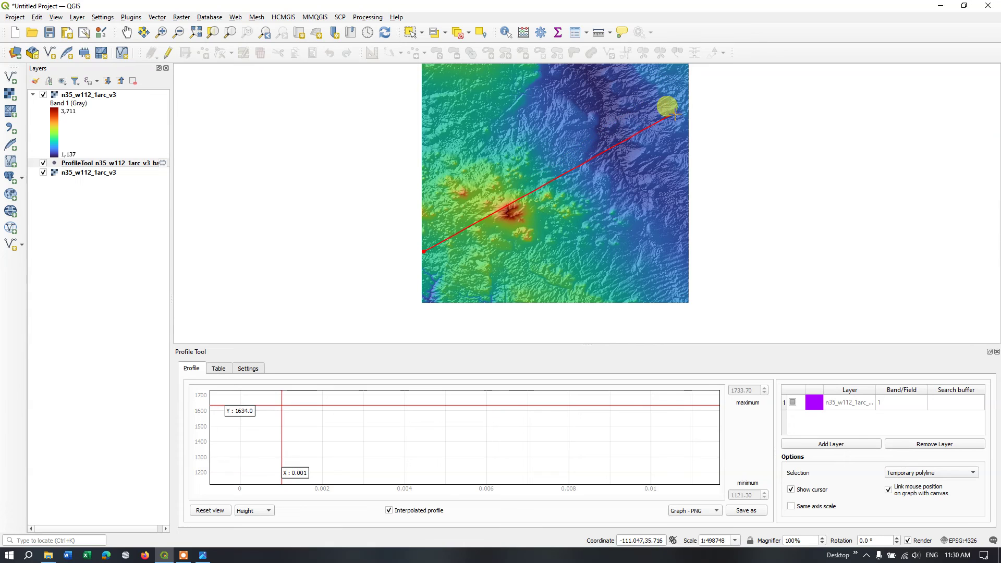
pyautogui.doubleClick(662, 139)
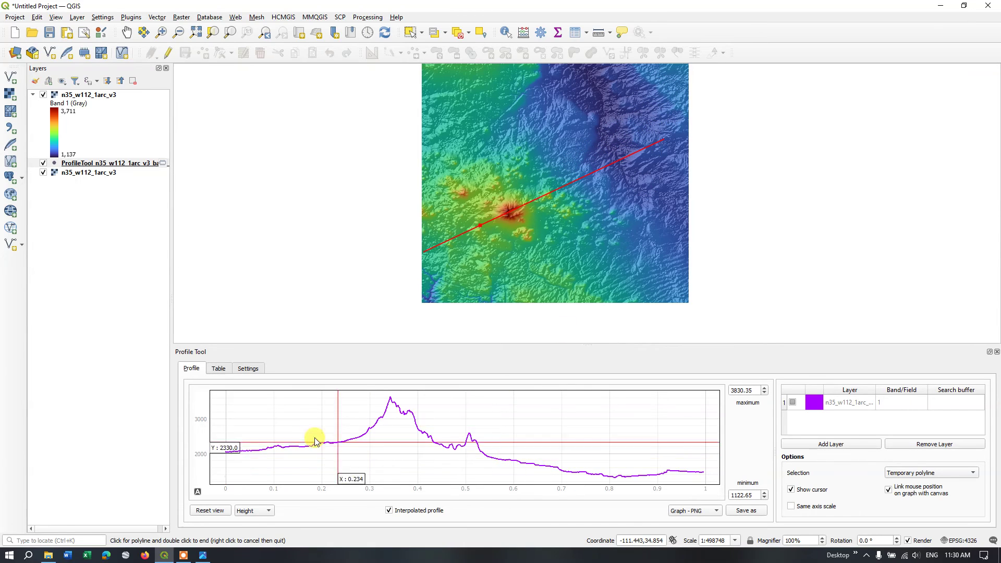